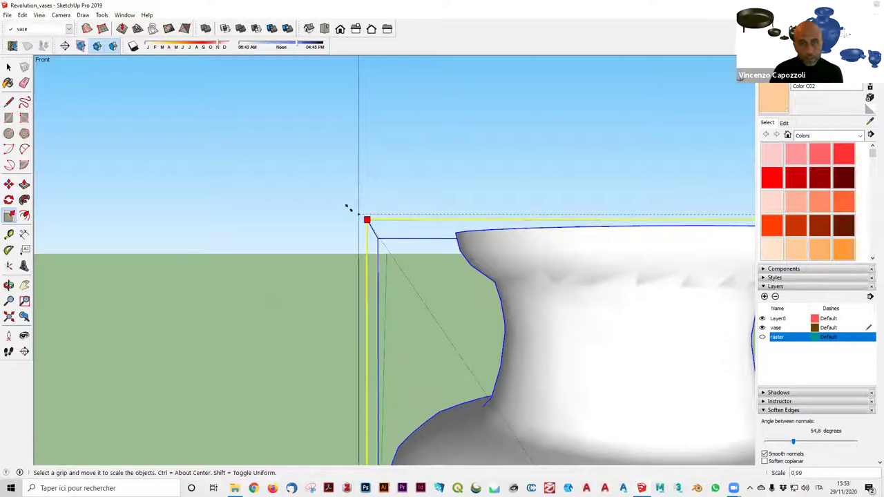
- Scale the white vase uniformly from its corner grip until it meets the guide point on the vertical axis
middle_drag(339, 253, 360, 240)
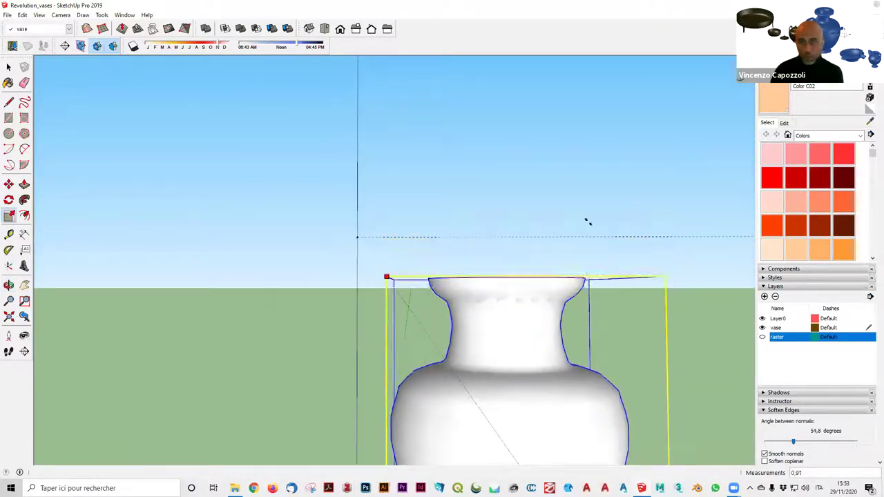
mouse_move(357, 237)
middle_down()
mouse_move(363, 267)
mouse_move(363, 250)
middle_up()
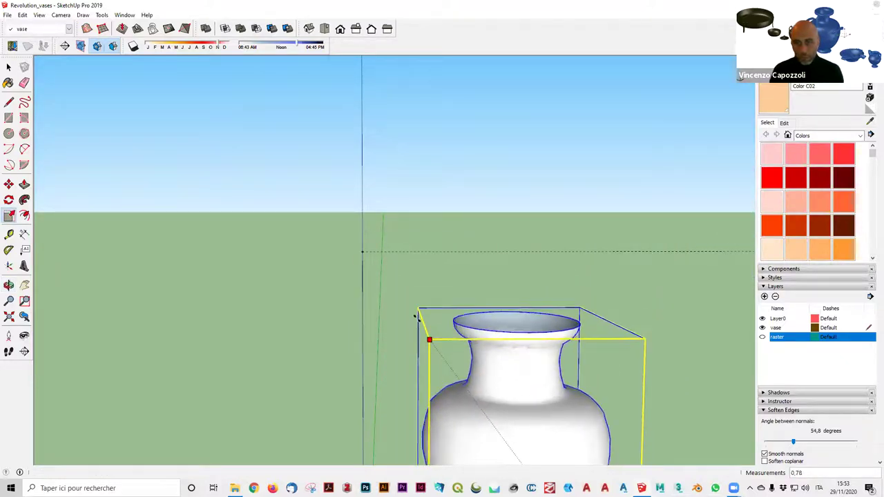
scroll(416, 316, down, 3)
middle_drag(399, 301, 375, 178)
scroll(501, 291, up, 5)
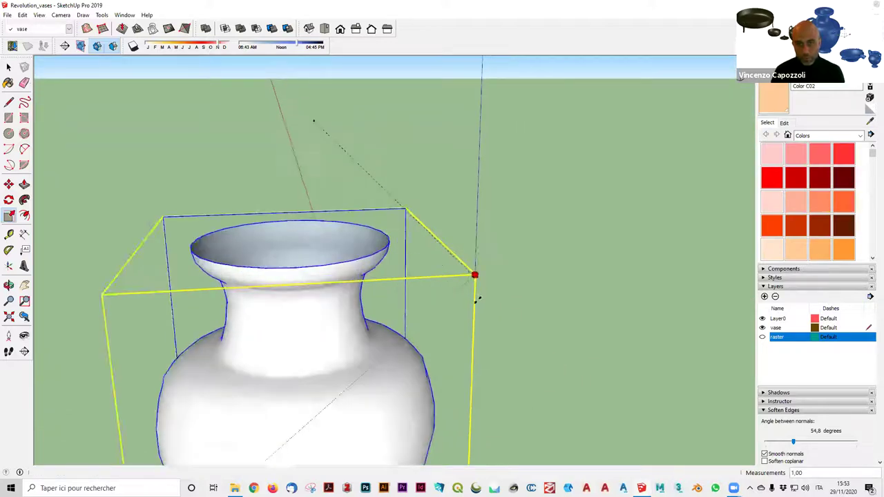
middle_drag(474, 296, 483, 261)
click(462, 209)
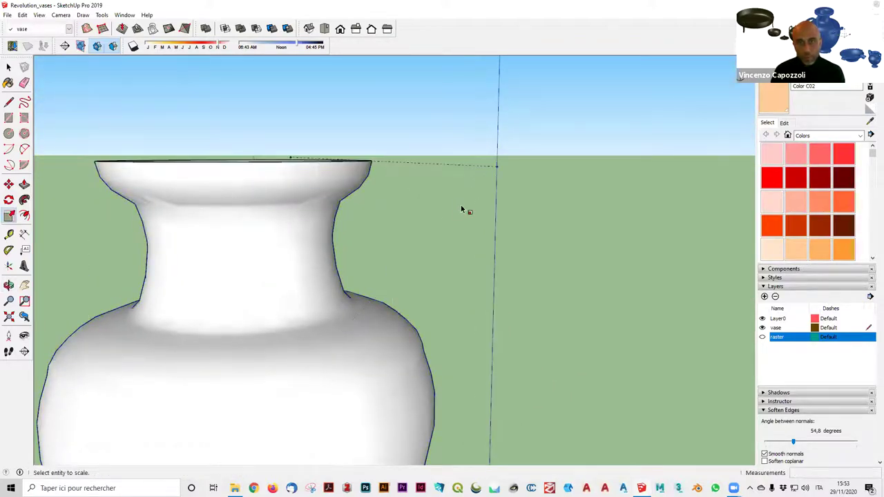
click(497, 166)
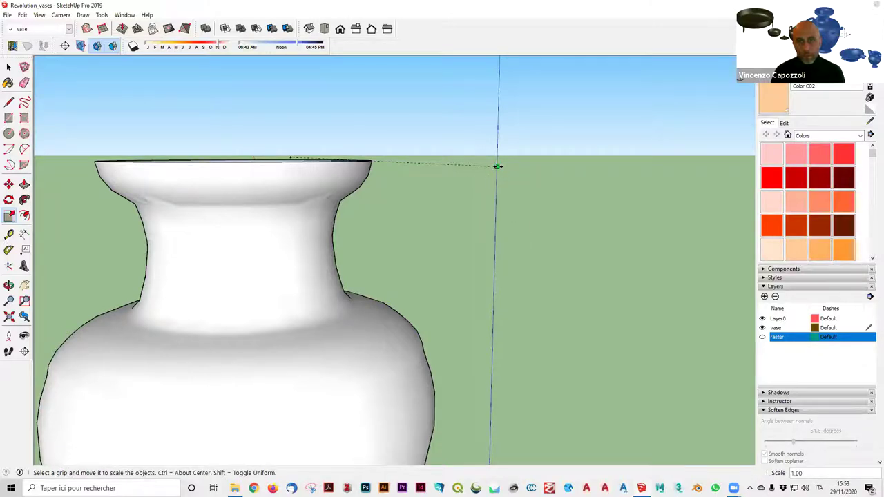
click(498, 167)
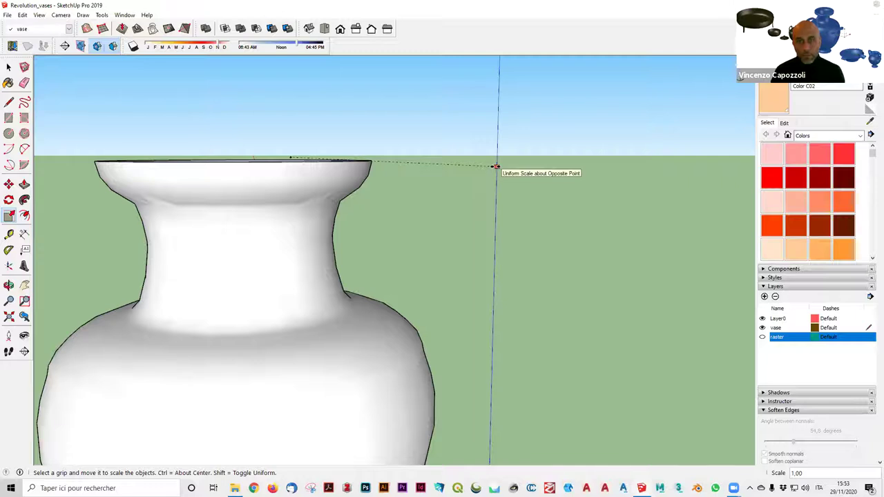
scroll(497, 177, down, 5)
middle_drag(528, 205, 329, 282)
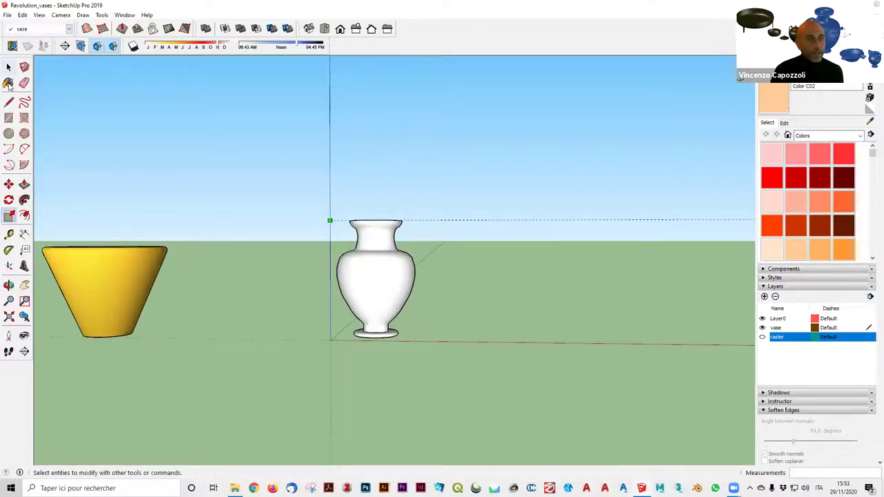
- Select the white vase and check its height against the horizontal guide line and beside the yellow vase
key(space)
click(387, 288)
middle_drag(388, 341, 410, 311)
scroll(413, 290, up, 3)
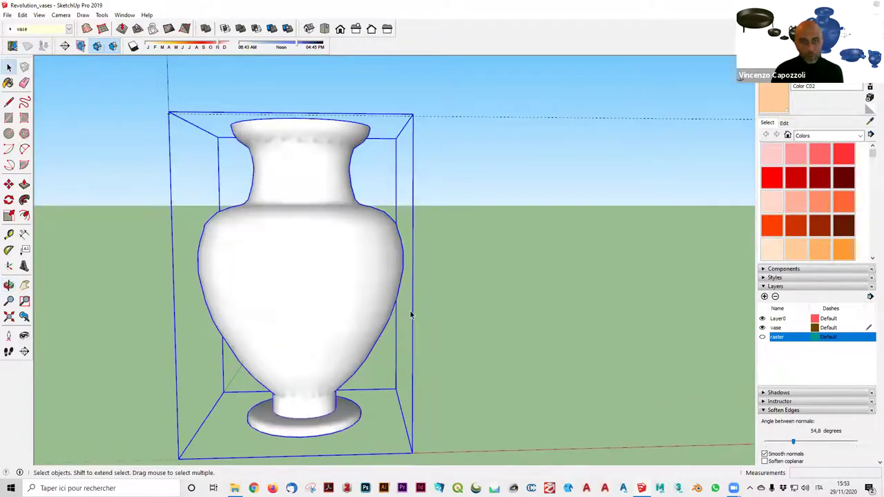
scroll(410, 315, down, 3)
scroll(410, 315, down, 2)
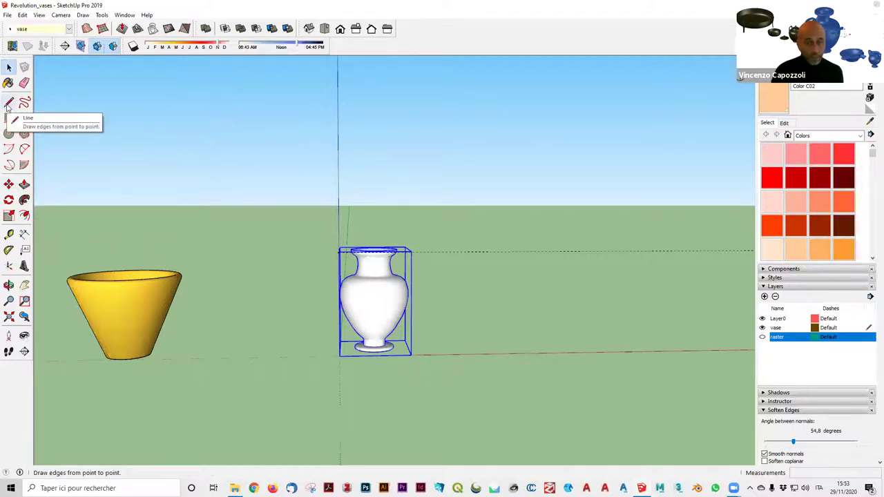
middle_drag(358, 221, 316, 245)
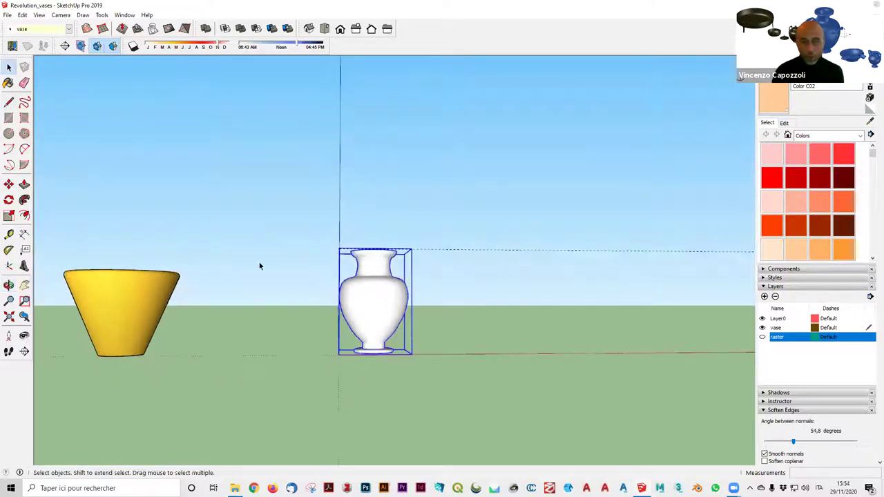
- Move the white vase 50 cm along the red axis towards the yellow vase and clear the selection
click(287, 217)
click(392, 297)
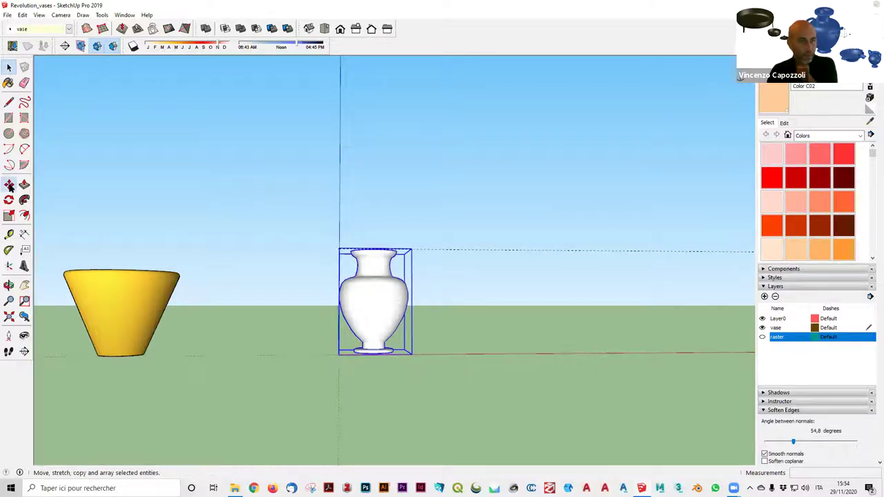
click(10, 185)
scroll(339, 290, down, 2)
click(360, 299)
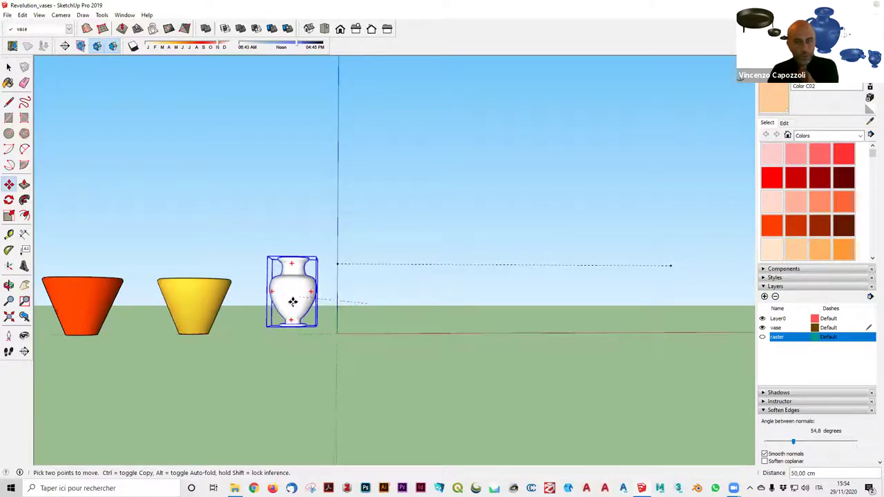
middle_drag(349, 373, 317, 359)
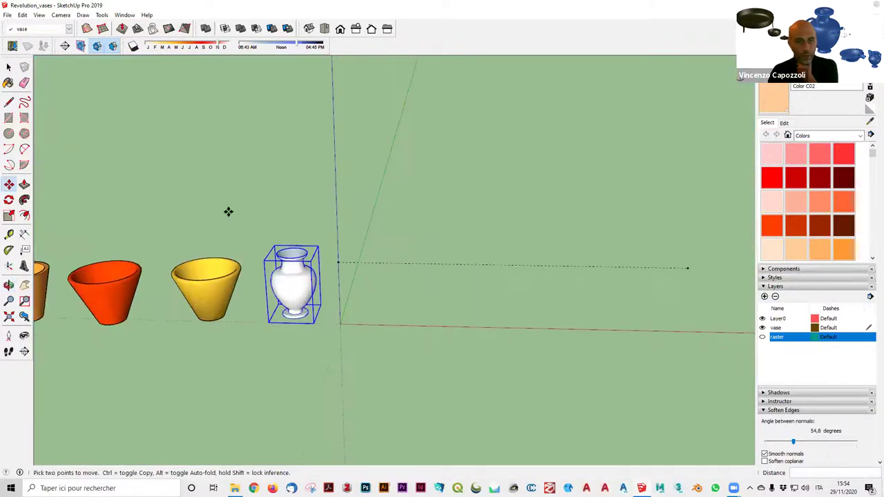
key(space)
click(278, 183)
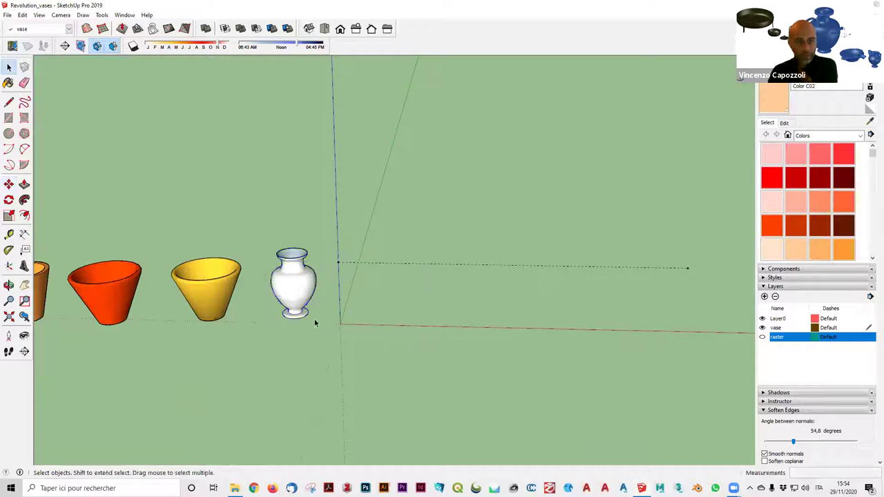
- Examine the white vase up close and in its place beside the yellow vase
scroll(314, 323, up, 5)
scroll(308, 246, down, 4)
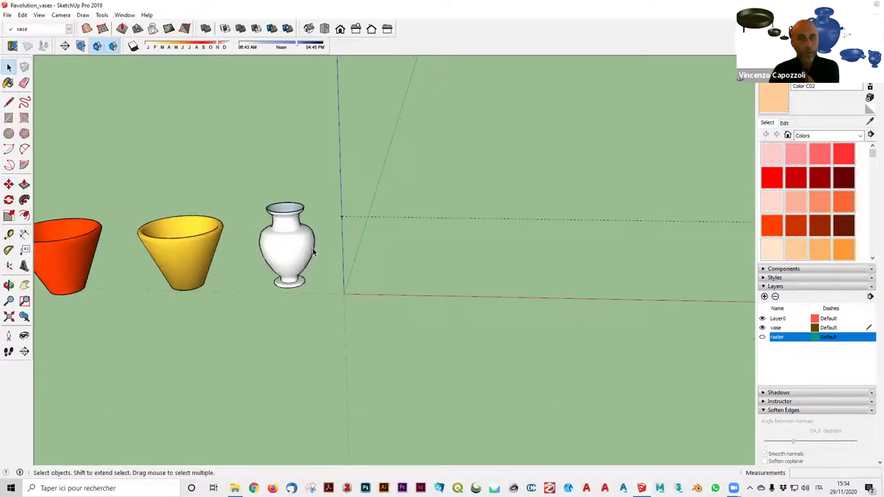
scroll(304, 214, up, 6)
middle_drag(310, 221, 276, 159)
scroll(303, 186, down, 3)
middle_drag(314, 283, 305, 237)
scroll(302, 250, down, 2)
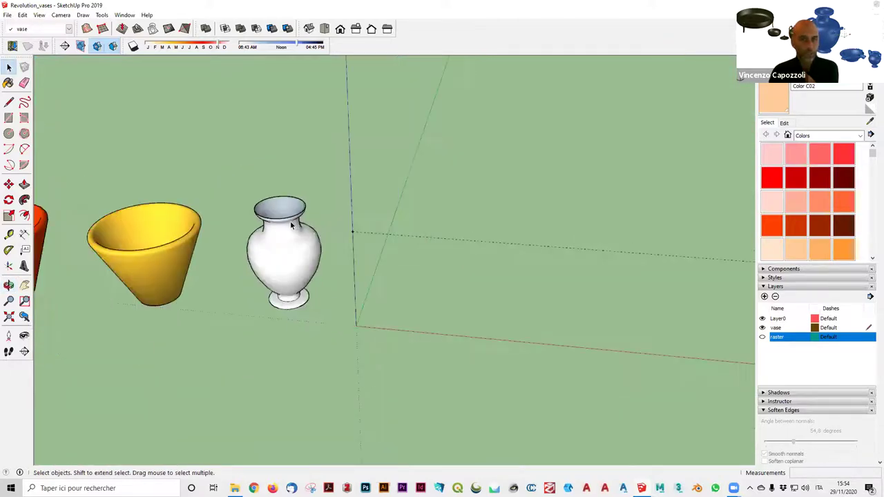
click(283, 243)
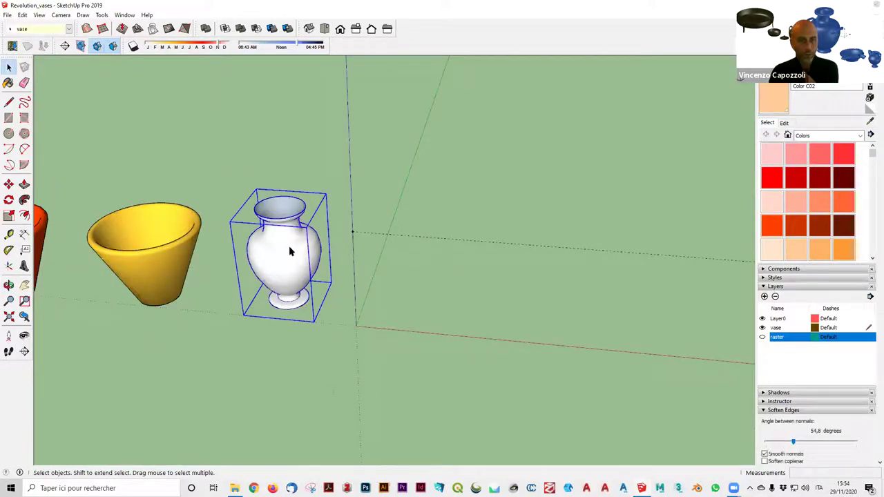
- Save the Revolution_vases model with the whole row of vases in view
click(269, 155)
scroll(269, 169, down, 5)
scroll(265, 174, down, 3)
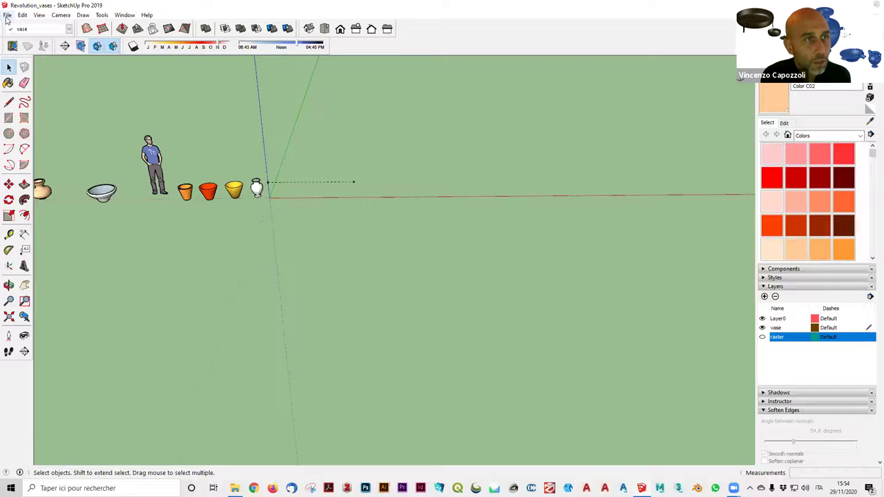
click(7, 15)
click(28, 58)
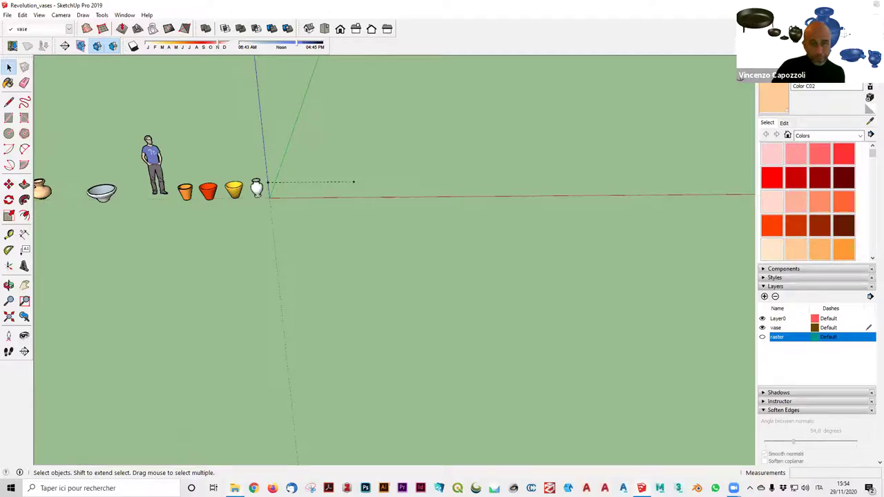
- Switch to File Explorer and open the amphora drawing img-1 from the images_revolution folder
click(235, 488)
mouse_move(574, 300)
mouse_down()
mouse_move(481, 195)
mouse_move(478, 174)
mouse_up()
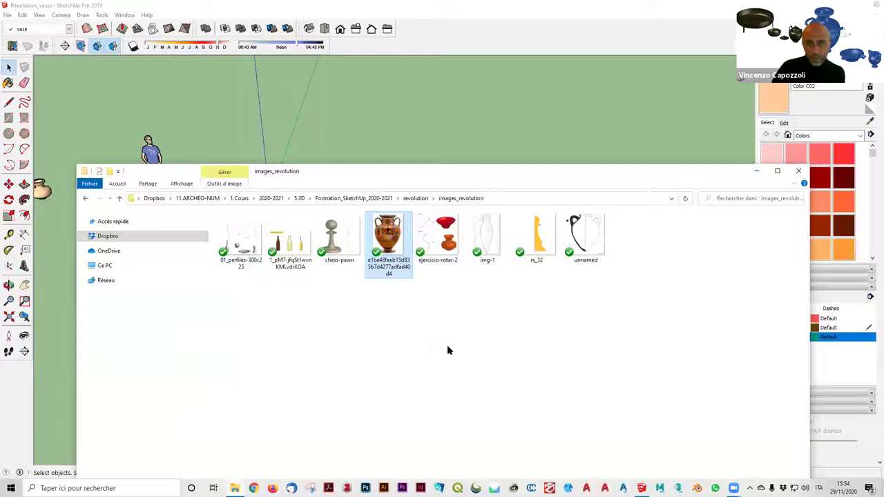
click(487, 238)
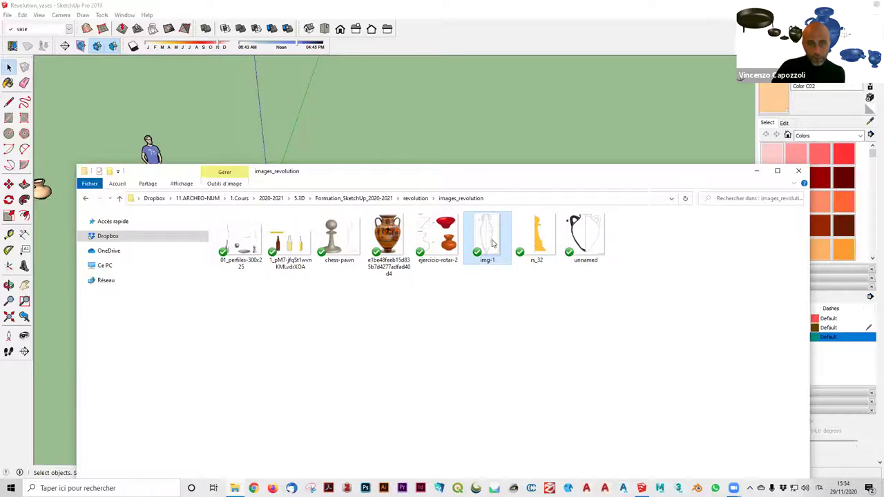
double_click(493, 243)
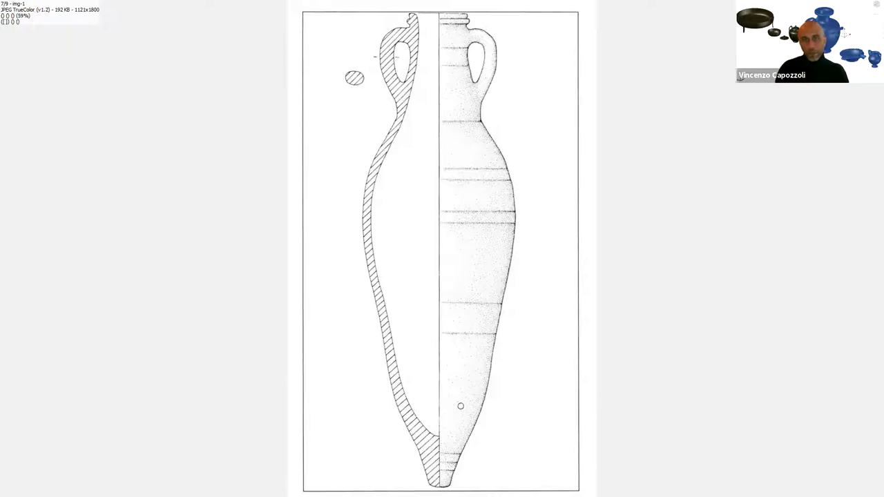
- Leave the full-screen drawing, look through the image thumbnails in XnView MP and close its window
key(Escape)
scroll(564, 173, down, 2)
scroll(566, 169, up, 2)
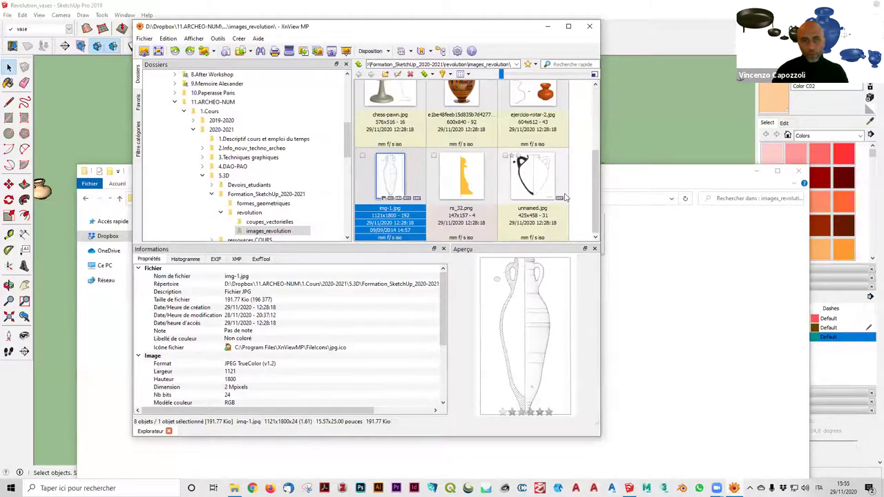
scroll(564, 198, up, 2)
drag(499, 26, 409, 45)
click(517, 45)
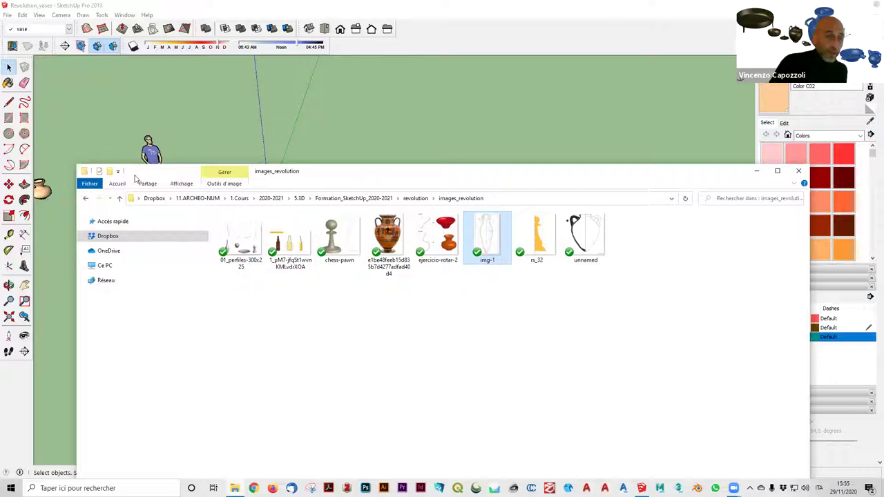
- Open the Illustrator file amphore_Dressel from the coupes_vectorielles folder inside revolution
click(119, 199)
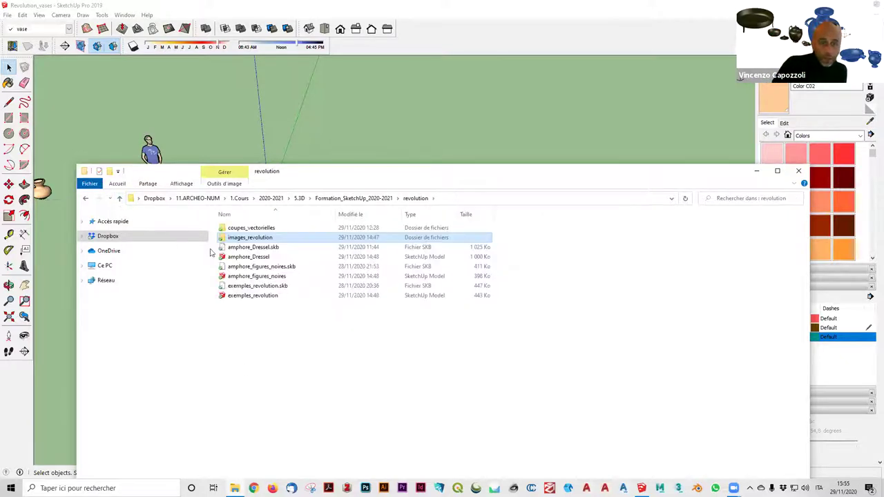
double_click(252, 229)
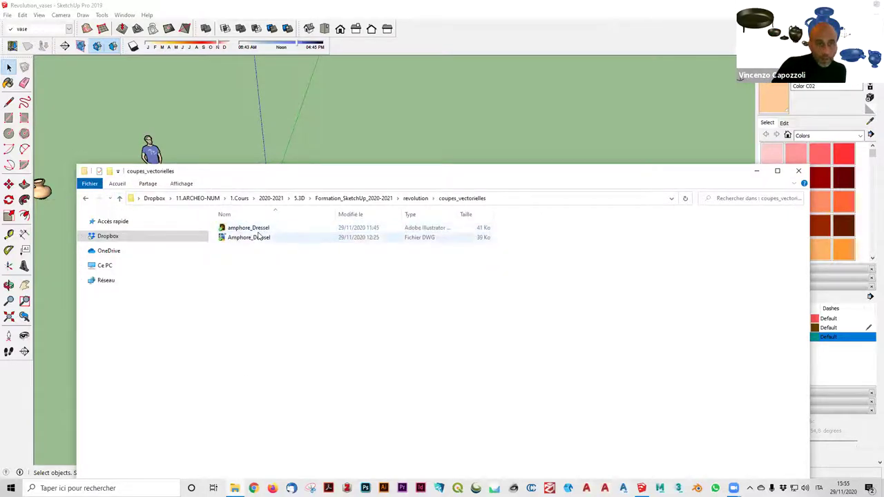
click(262, 229)
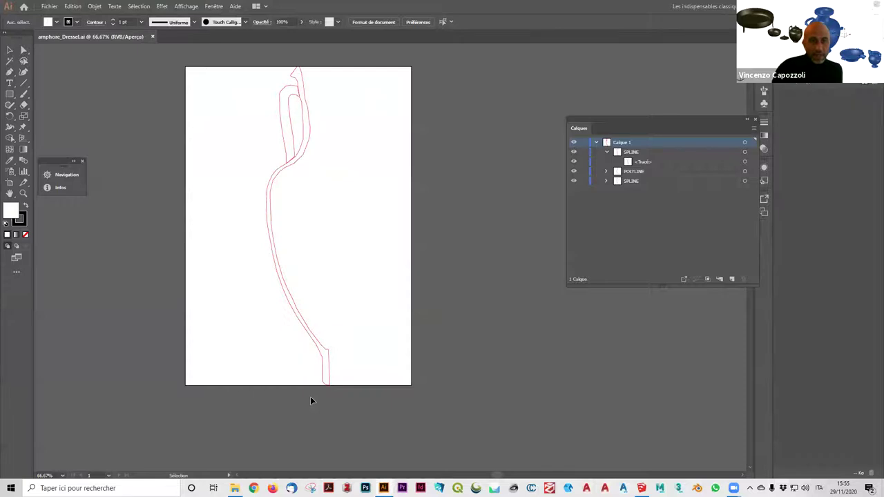
- Examine the rim, neck and handle outlines of the amphora's vector section in Illustrator
scroll(327, 145, up, 3)
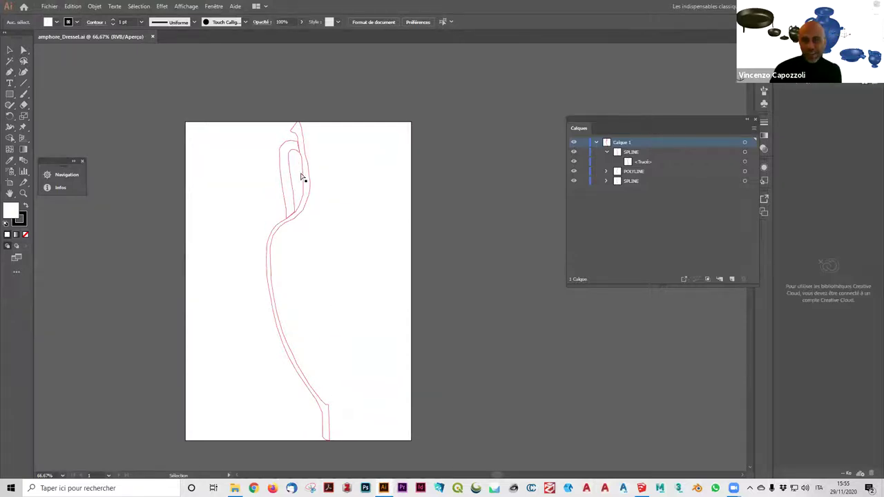
ctrl+scroll(302, 176, left, 1)
alt+scroll(338, 172, up, 4)
alt+scroll(323, 171, down, 2)
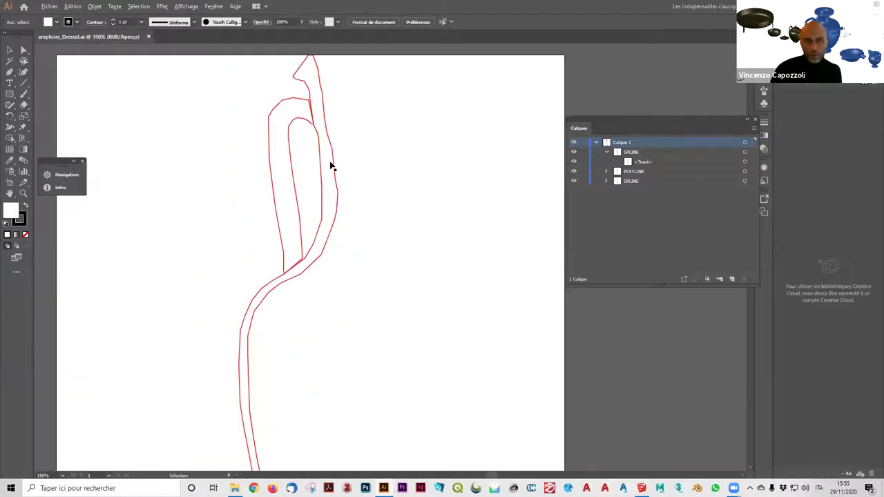
click(316, 187)
click(410, 221)
- Examine the amphora section's body wall and foot up close, as well as the complete profile
scroll(385, 282, down, 7)
scroll(400, 419, down, 4)
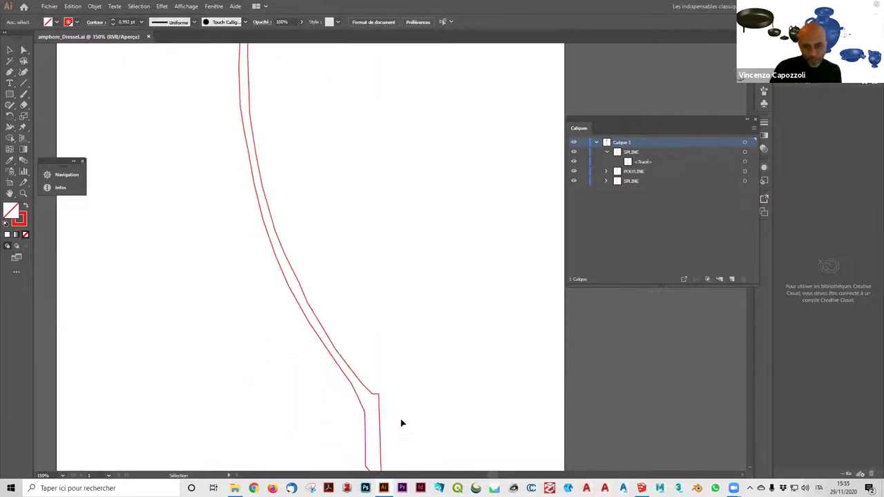
scroll(393, 432, up, 1)
alt+scroll(354, 458, up, 5)
alt+scroll(354, 457, up, 3)
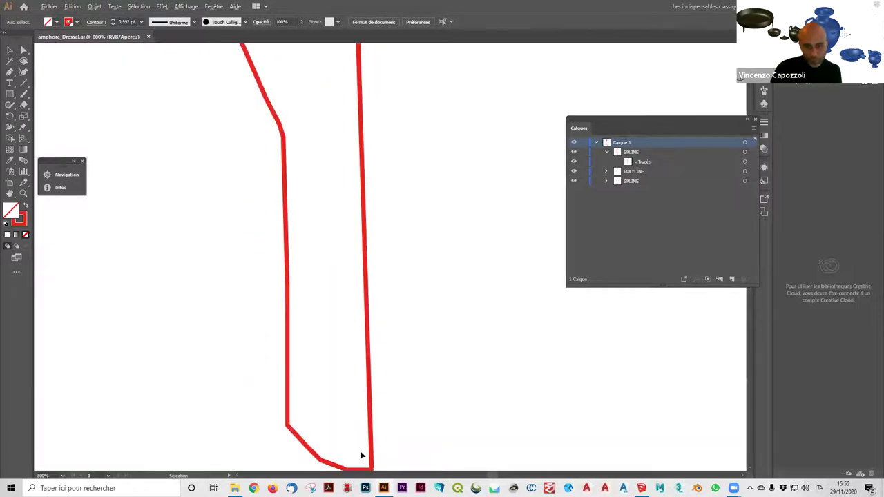
alt+scroll(380, 389, down, 8)
alt+scroll(383, 390, down, 2)
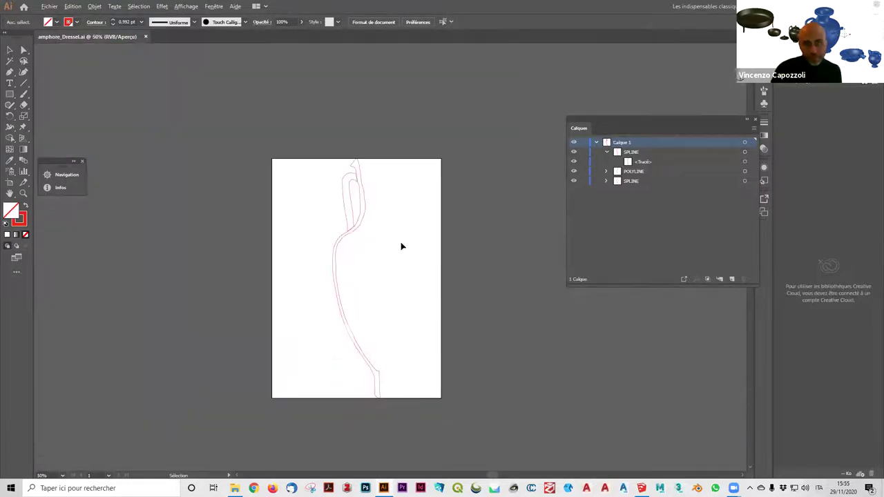
alt+scroll(401, 247, up, 3)
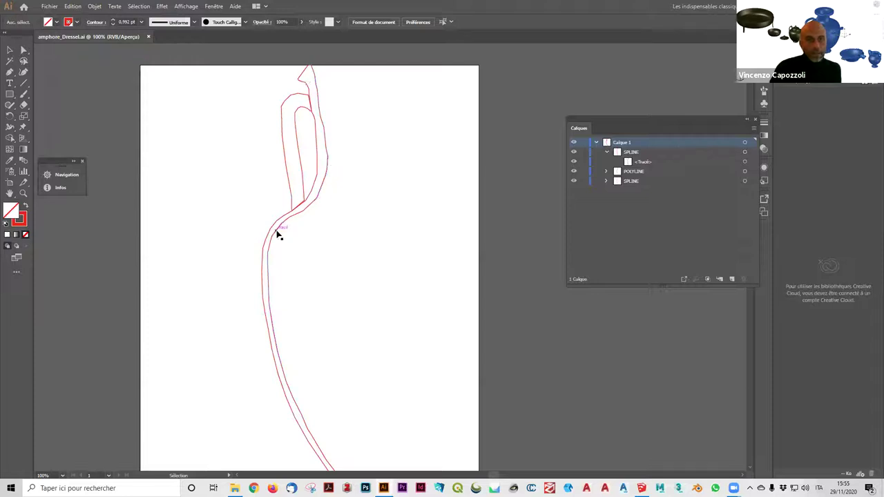
scroll(330, 230, down, 1)
scroll(331, 229, down, 2)
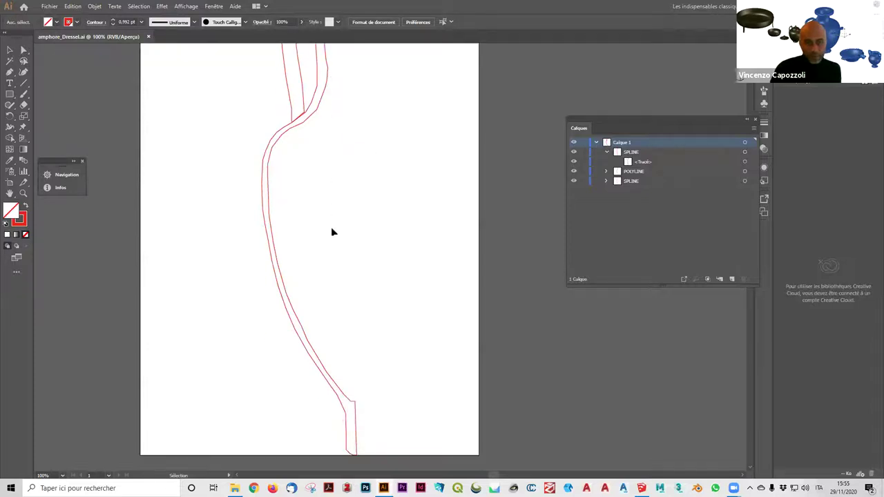
scroll(332, 231, up, 3)
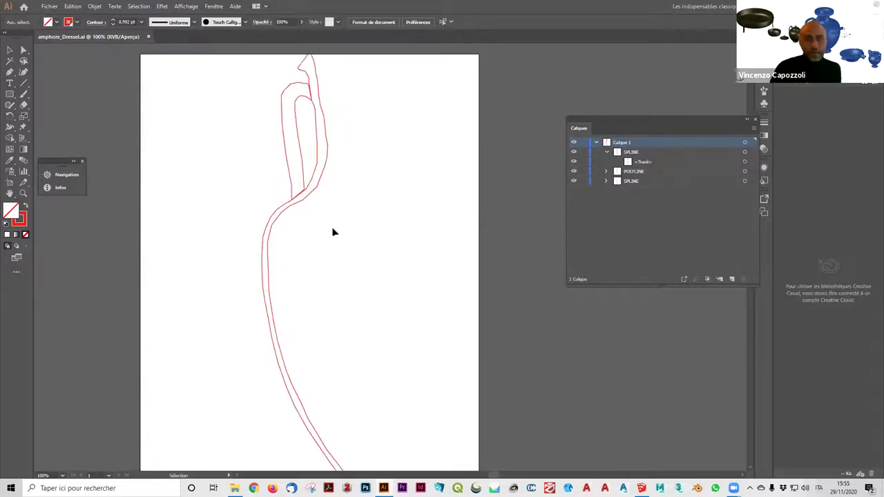
- Look through the file types available for exporting the amphora drawing, including AutoCAD DWG, and leave without exporting
click(58, 7)
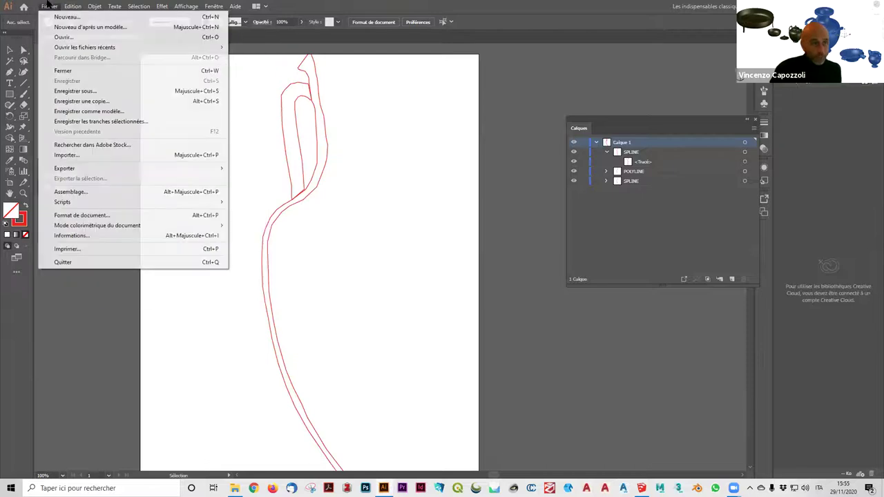
mouse_move(106, 168)
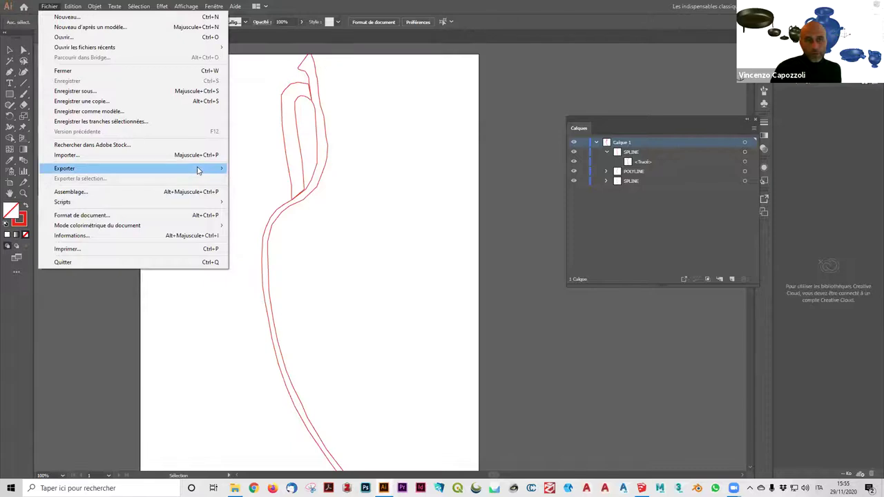
mouse_move(197, 170)
click(276, 178)
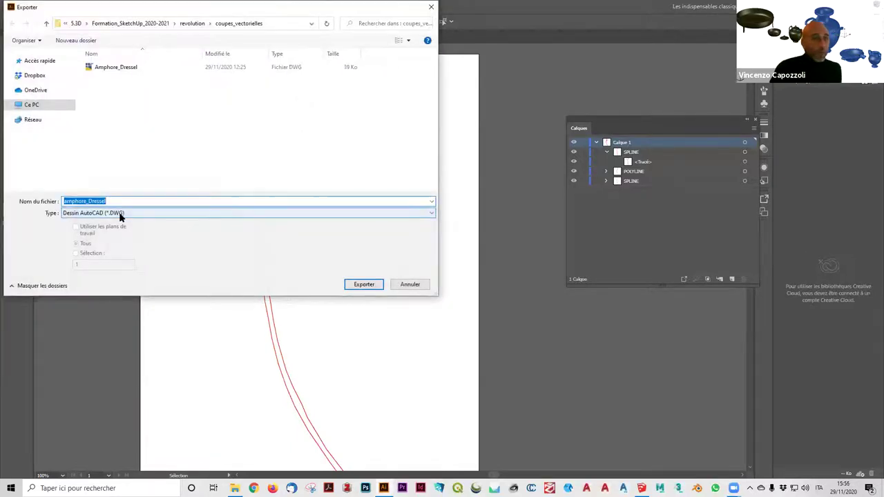
click(132, 214)
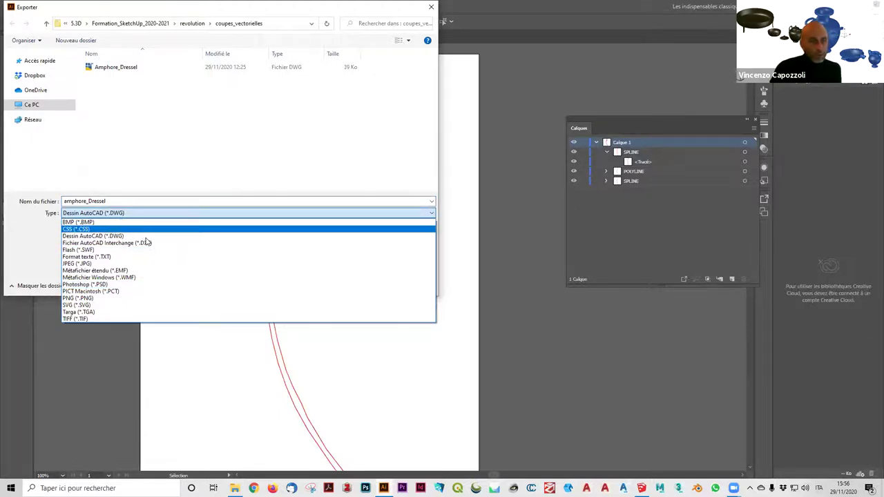
click(432, 8)
click(406, 284)
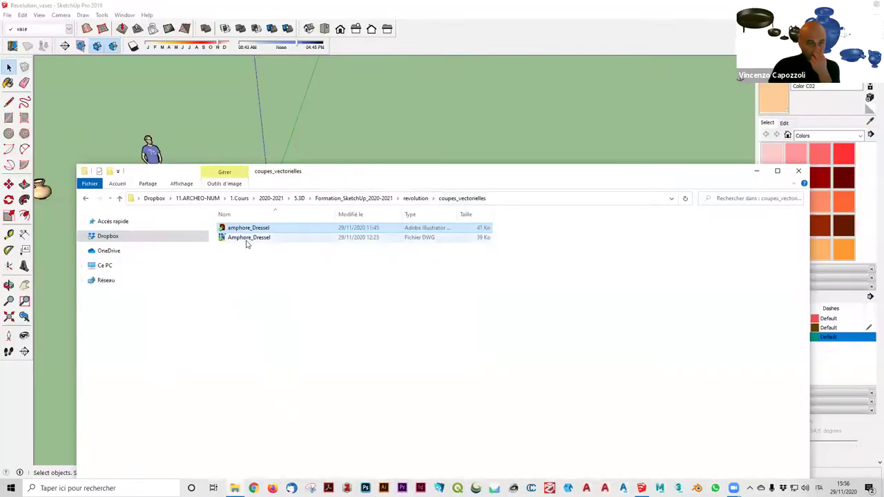
- Open the Amphore_Dressel DWG file from coupes_vectorielles in AutoCAD and examine the section from rim to foot
click(255, 239)
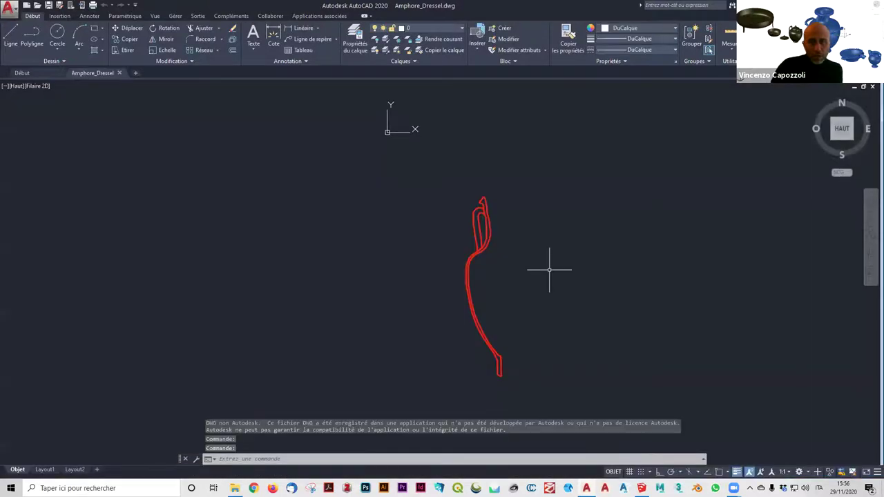
scroll(548, 267, up, 2)
scroll(539, 267, down, 4)
scroll(524, 275, up, 4)
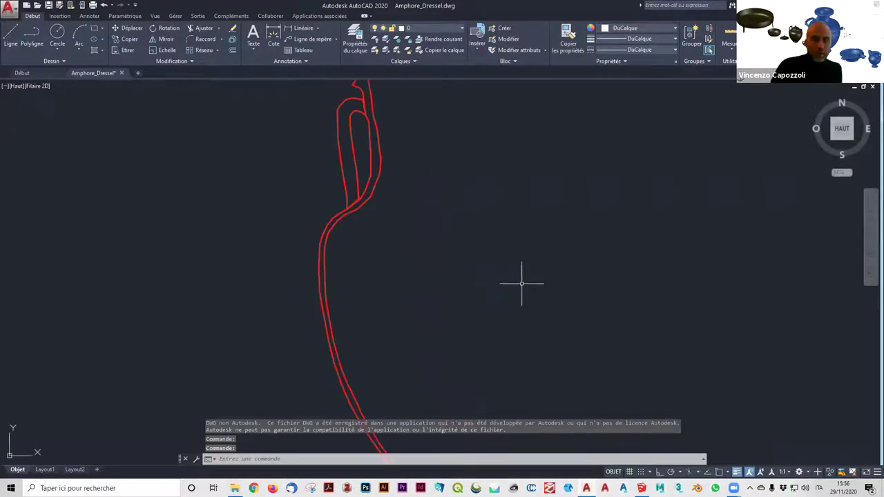
scroll(479, 276, down, 3)
scroll(395, 378, up, 4)
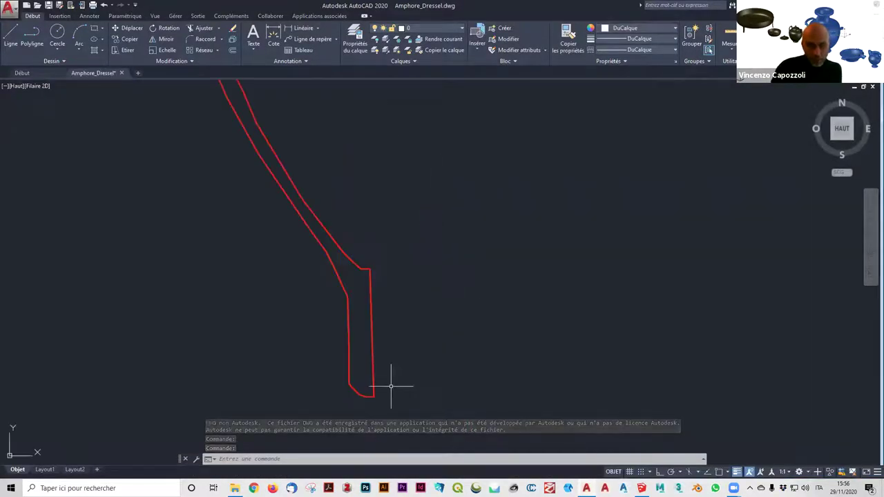
scroll(418, 311, down, 3)
middle_drag(480, 223, 479, 266)
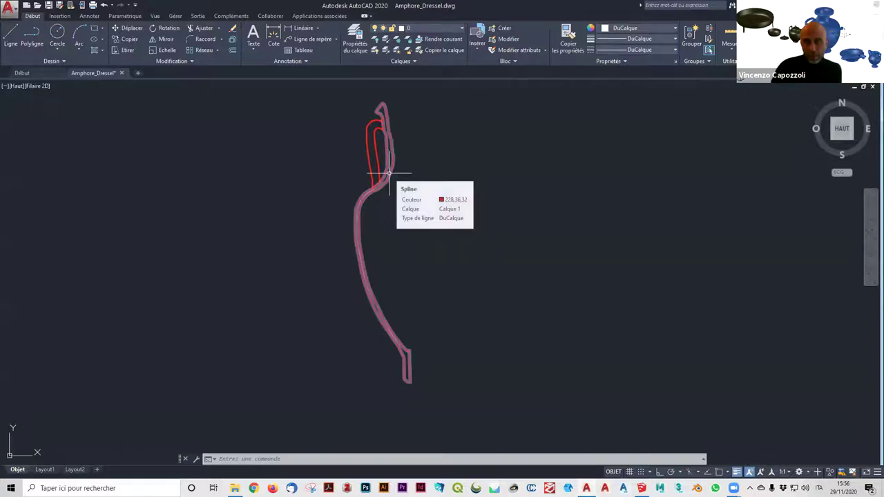
- Check the full properties of the spline outlining the amphora's body section and close them again
click(383, 107)
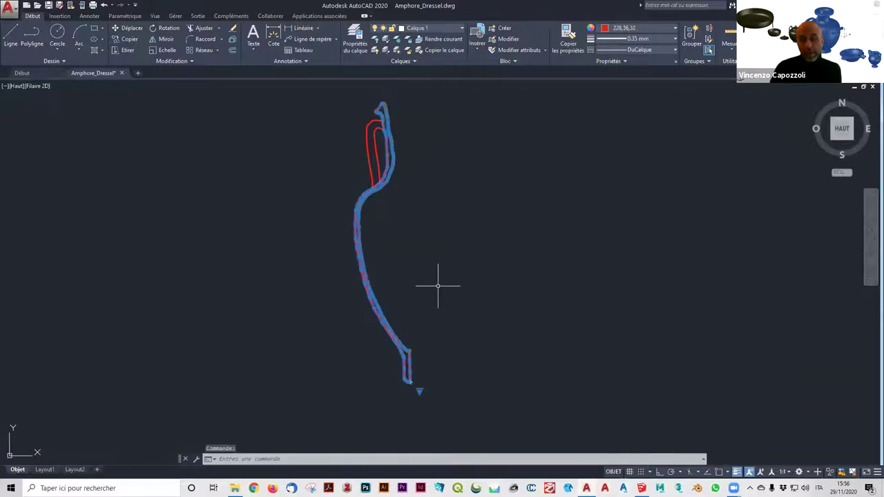
right_click(374, 193)
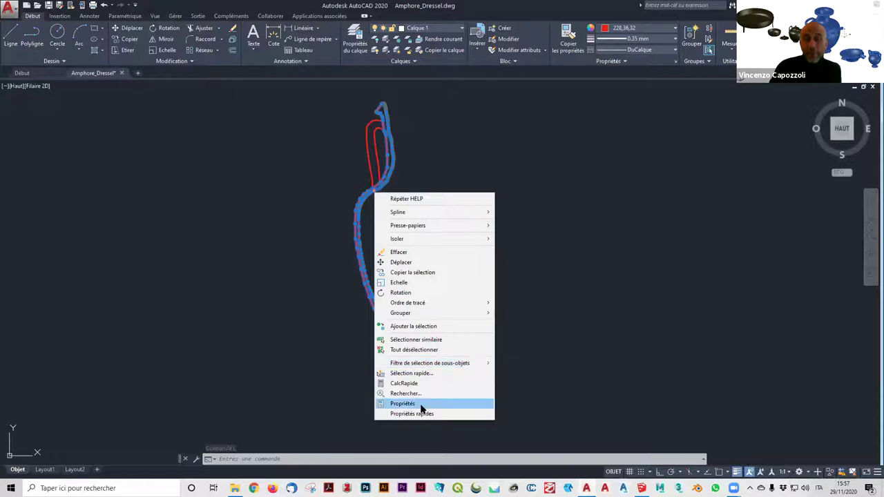
click(422, 403)
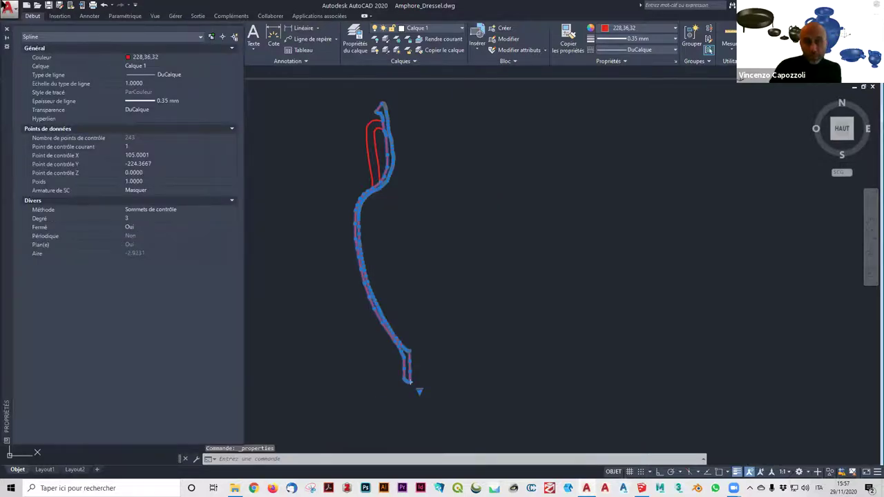
click(7, 28)
- Drop the body outline from the selection, check the full properties of the handle's spline and deselect it
scroll(448, 152, up, 3)
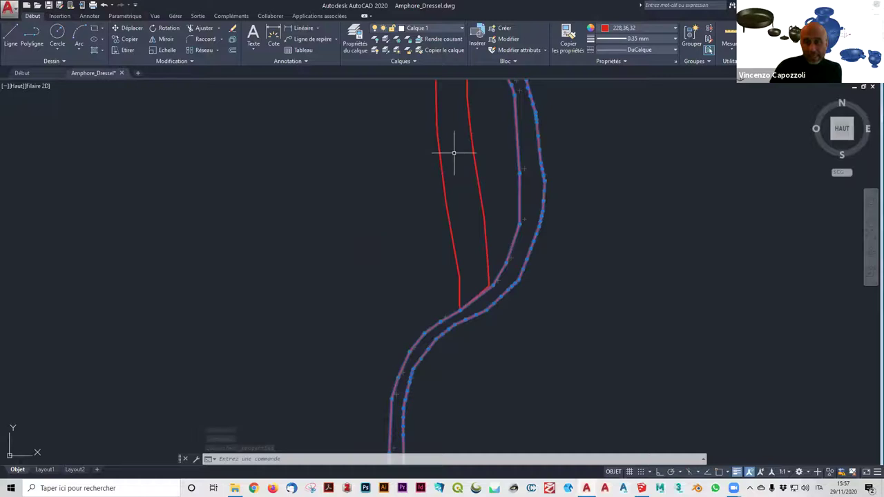
scroll(417, 162, down, 2)
click(394, 159)
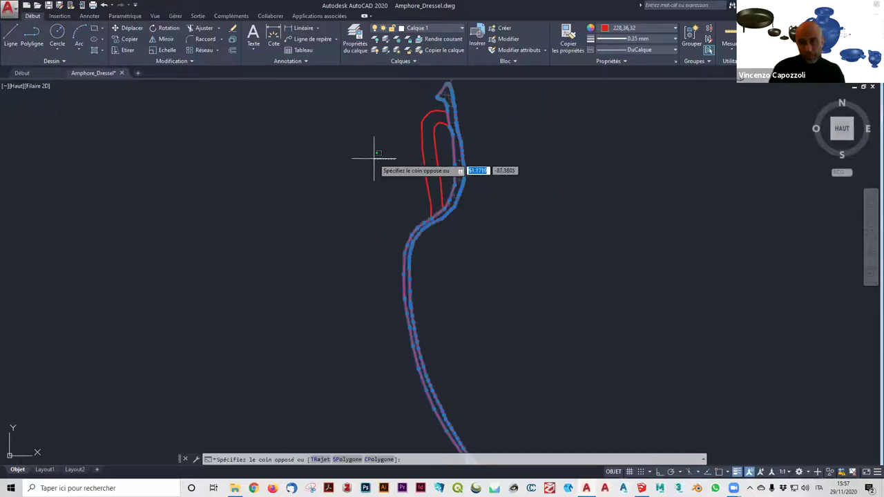
key(Escape)
key(Escape)
click(433, 147)
right_click(434, 147)
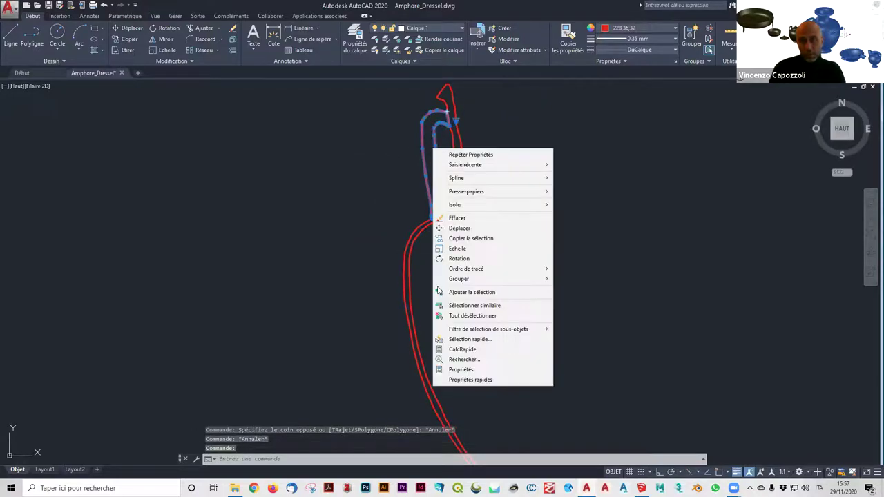
click(462, 369)
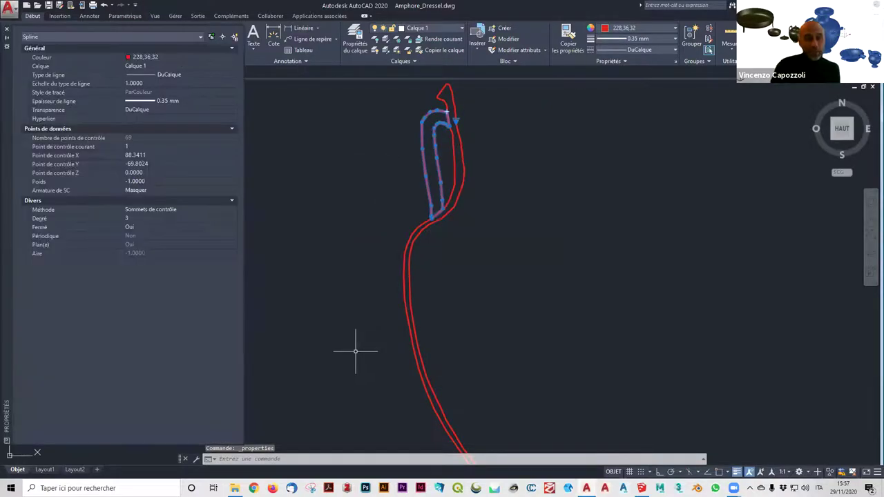
click(7, 28)
scroll(394, 283, down, 5)
scroll(442, 320, up, 4)
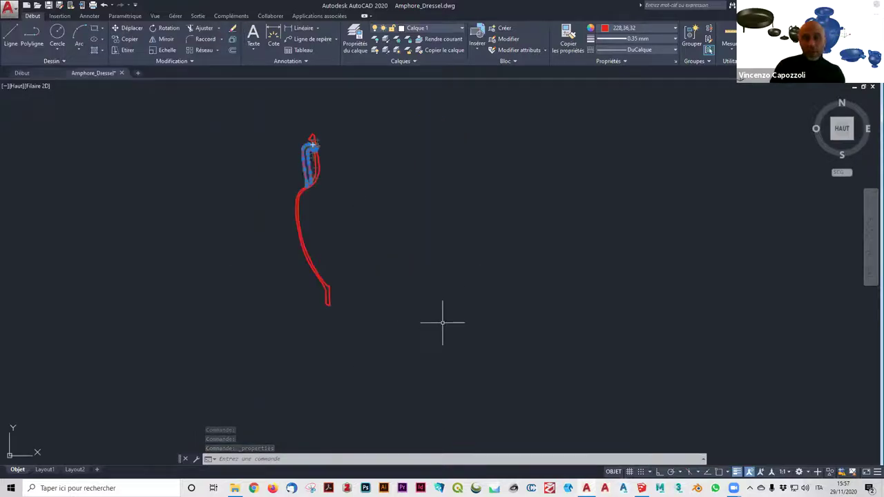
key(Escape)
- Switch back to the coupes_vectorielles folder window and move it aside to uncover the SketchUp model
scroll(315, 162, up, 4)
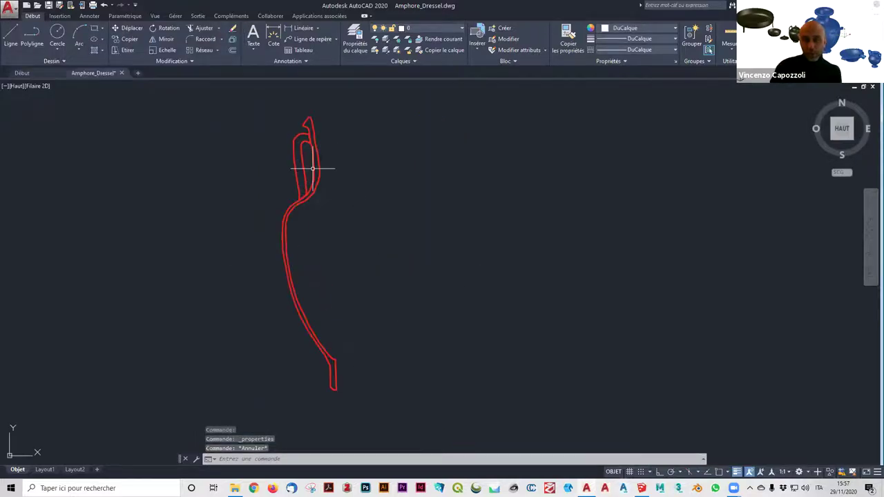
scroll(316, 202, down, 2)
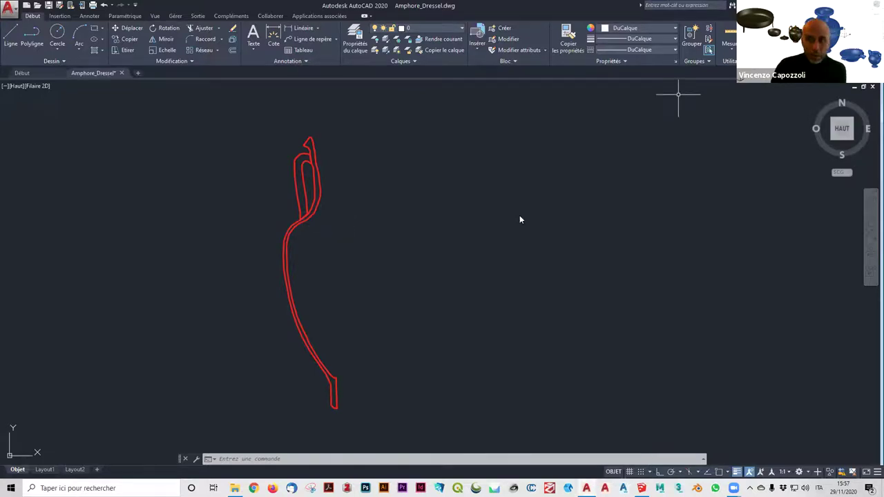
click(473, 270)
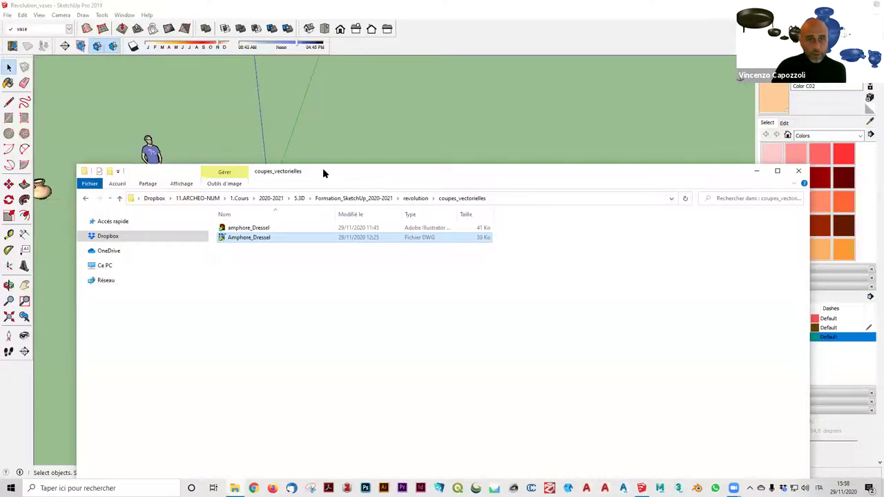
drag(322, 173, 644, 128)
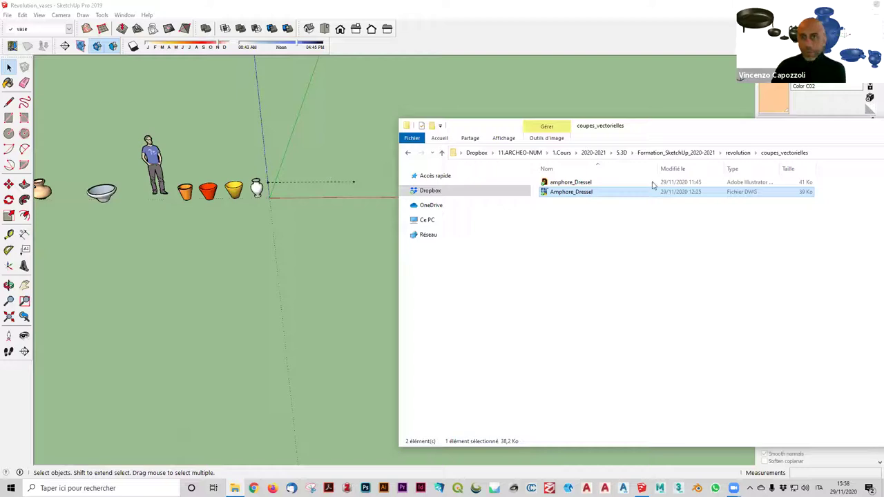
- Start a file import in SketchUp and browse to revolution\coupes_vectorielles inside the 5.3D course folder Formation_SketchUp_2020-2021
click(7, 16)
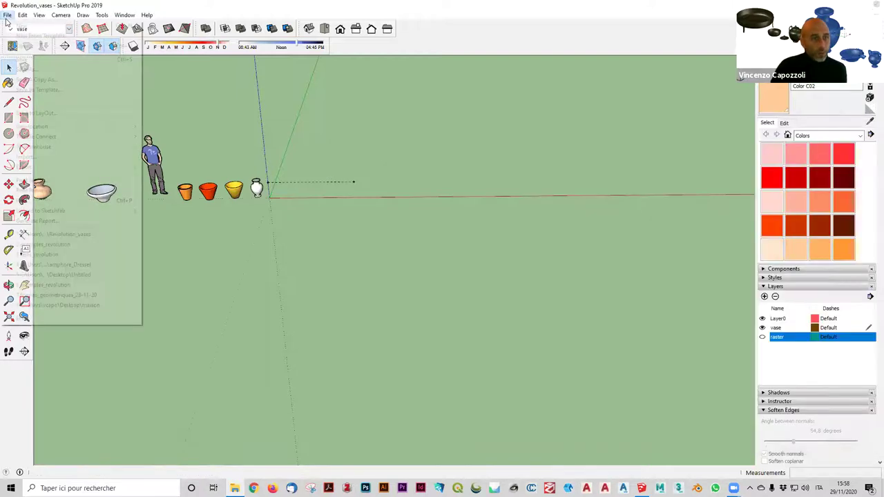
click(60, 157)
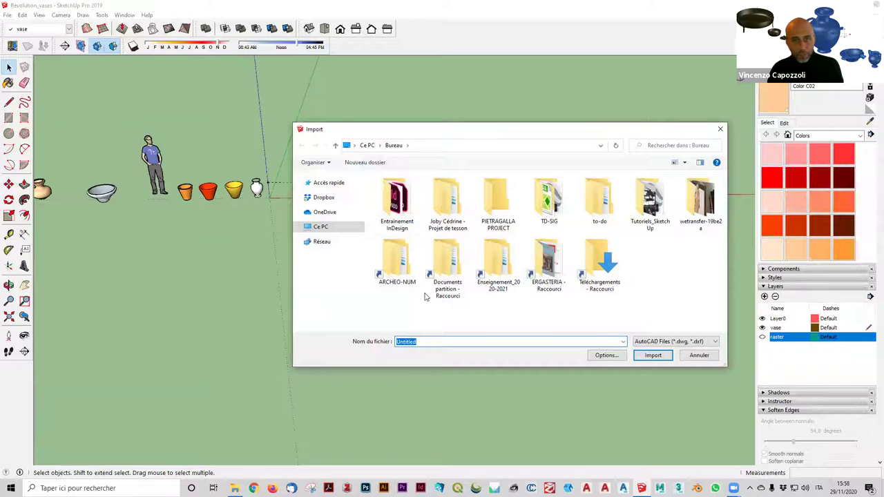
click(320, 228)
double_click(432, 206)
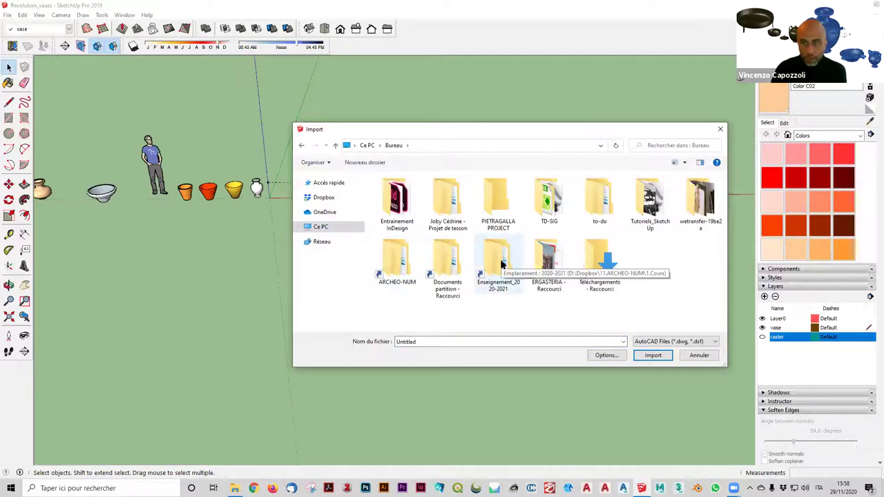
double_click(499, 261)
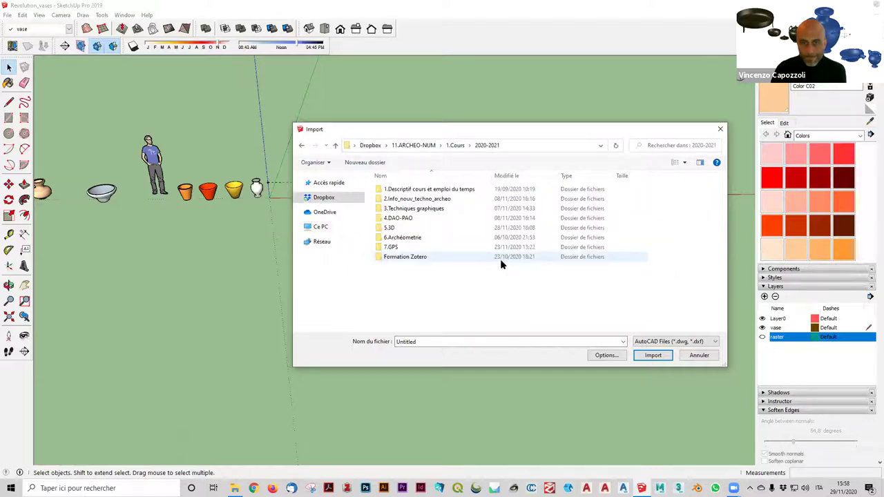
double_click(408, 227)
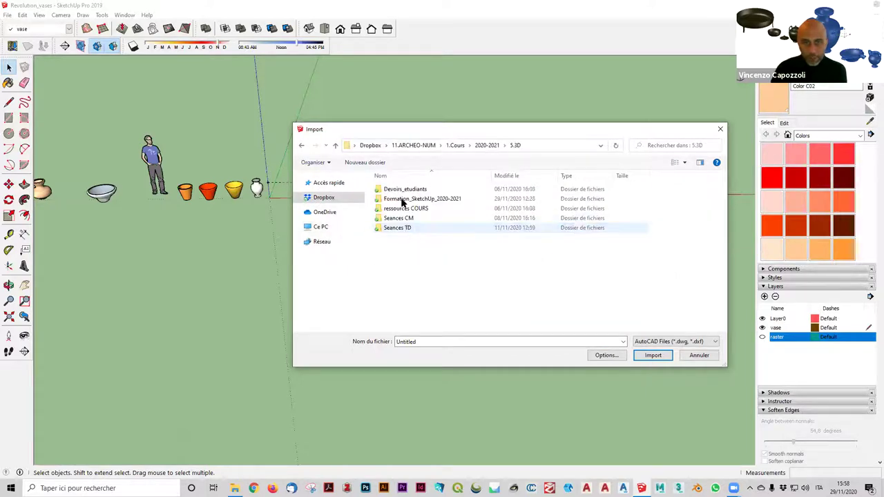
double_click(405, 199)
double_click(403, 200)
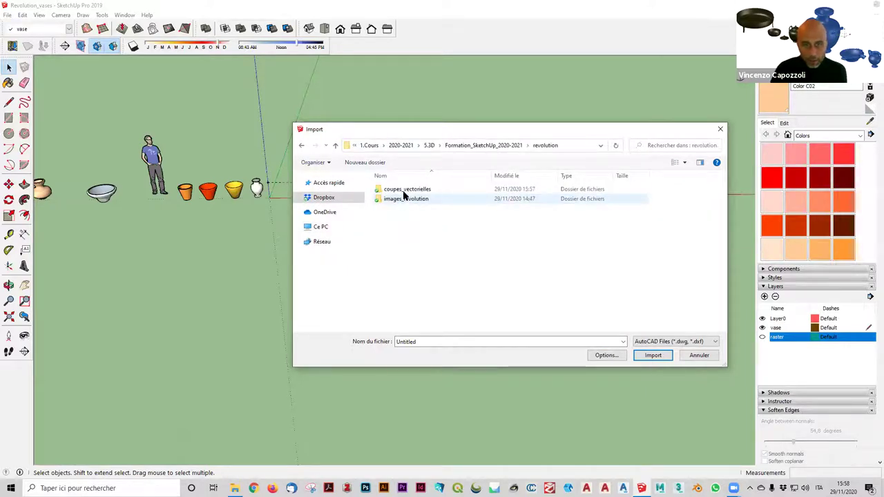
double_click(404, 191)
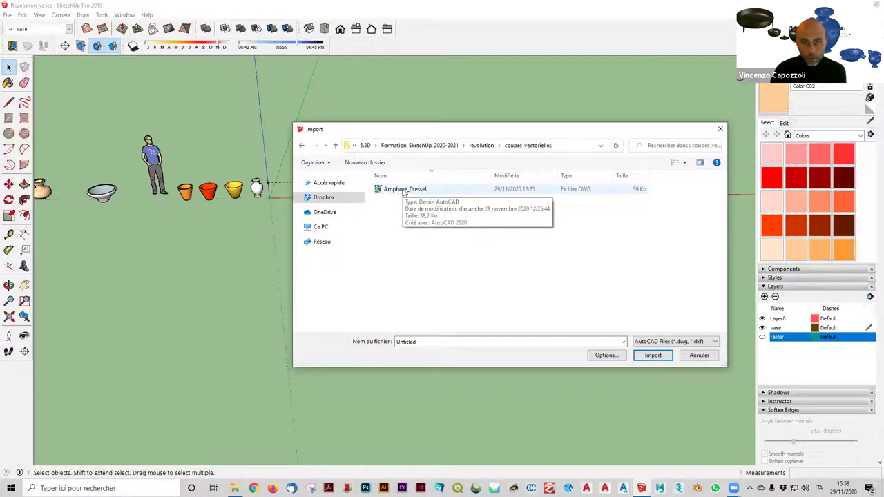
- Import Amphore_Dressel as an AutoCAD file, dismiss the import results and view the profile beside the vases
click(404, 190)
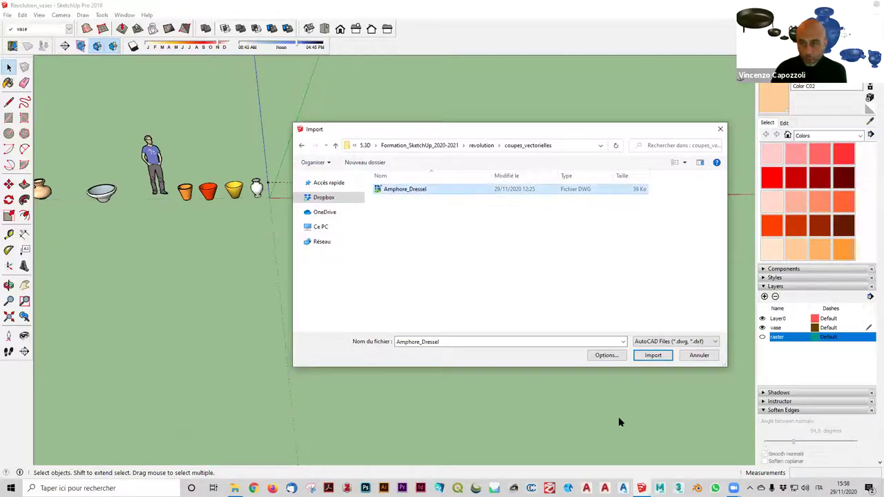
click(673, 342)
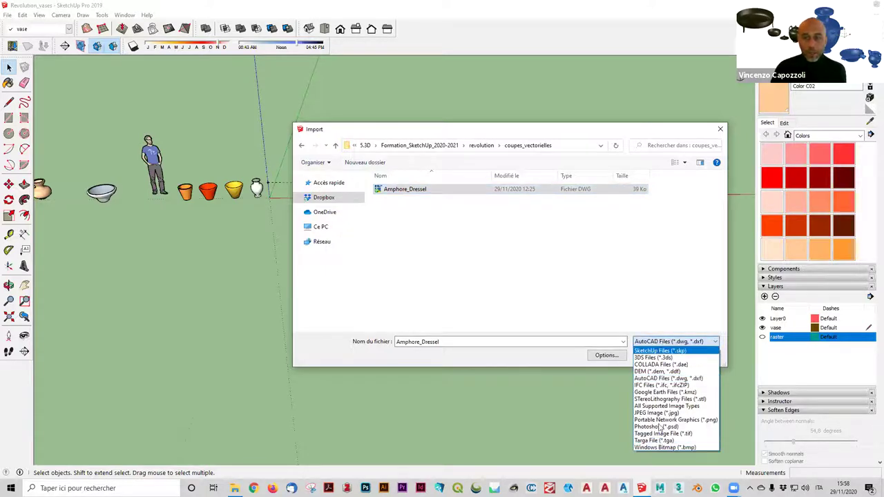
click(617, 256)
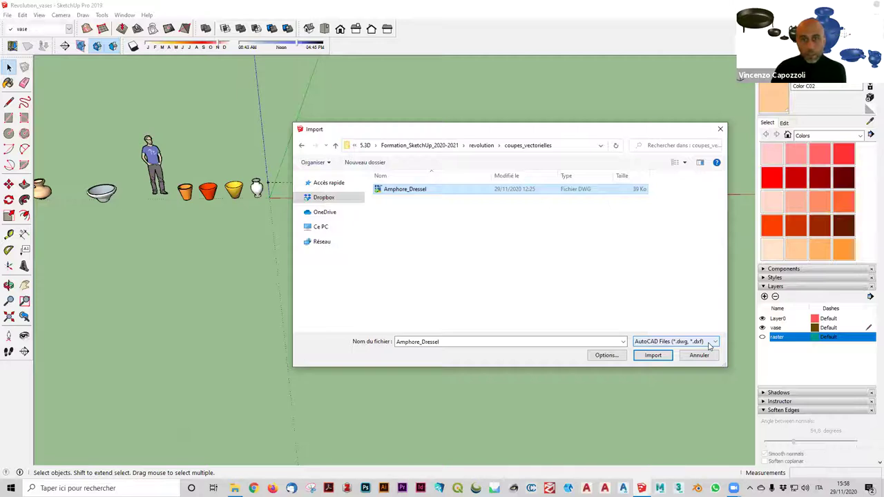
click(656, 357)
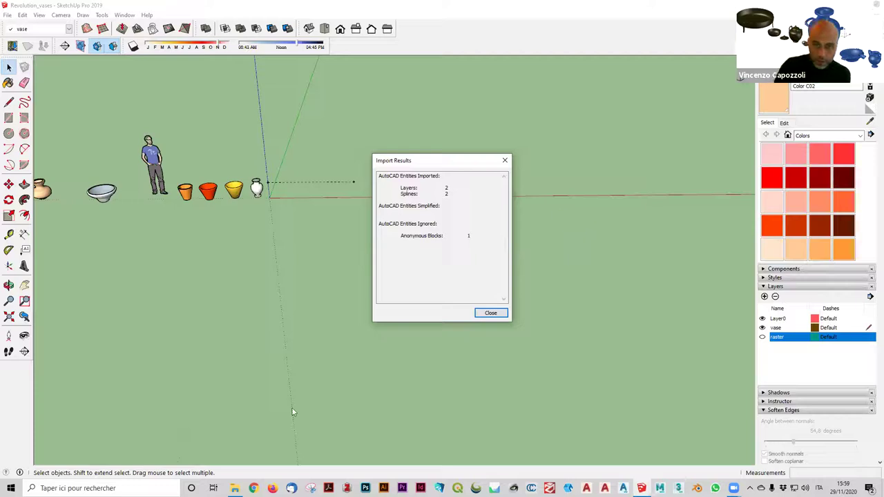
click(487, 314)
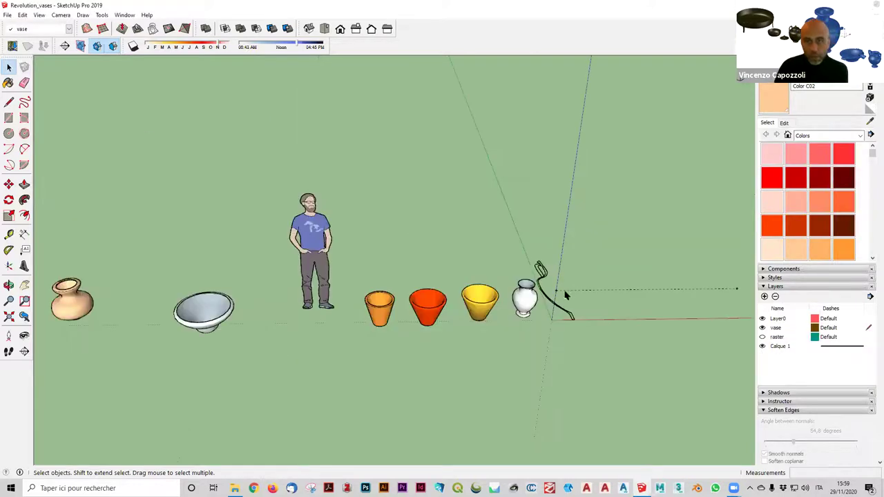
scroll(565, 295, up, 3)
middle_drag(580, 303, 508, 337)
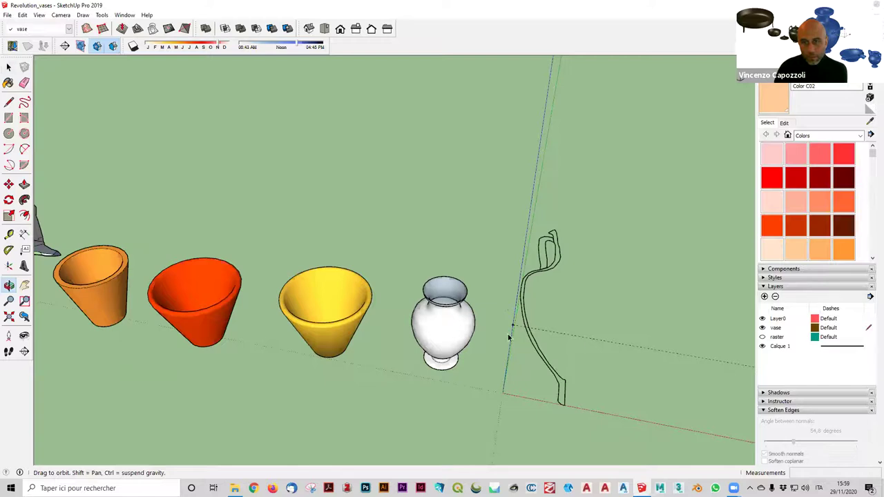
scroll(579, 340, up, 4)
scroll(573, 304, down, 3)
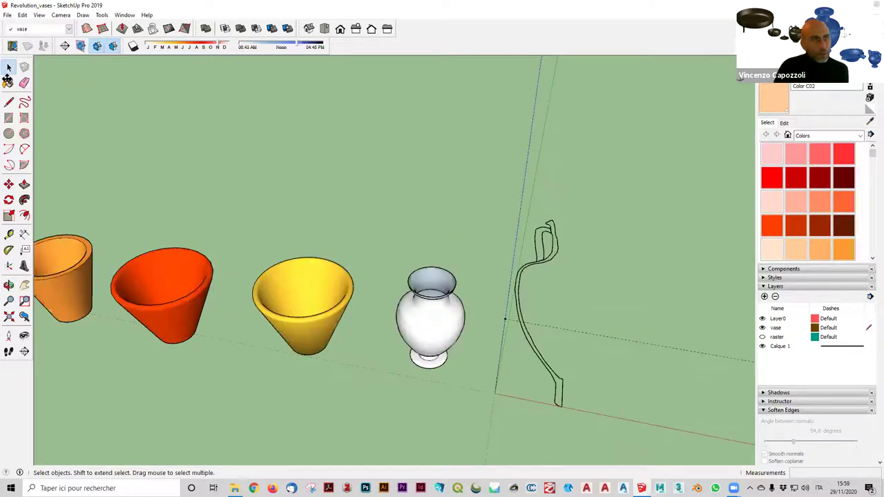
- In a new import's AutoCAD options, enable merging coplanar faces, consistent face orientation and material import, and set the units to Meters
click(7, 15)
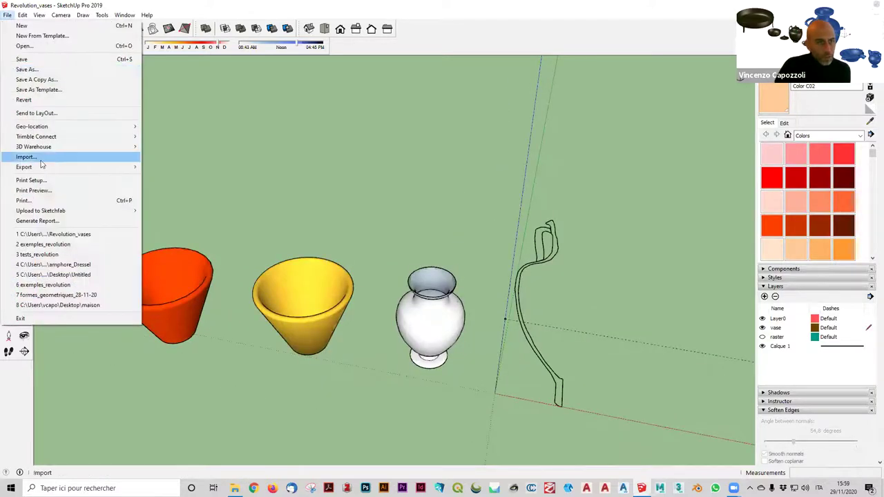
click(41, 160)
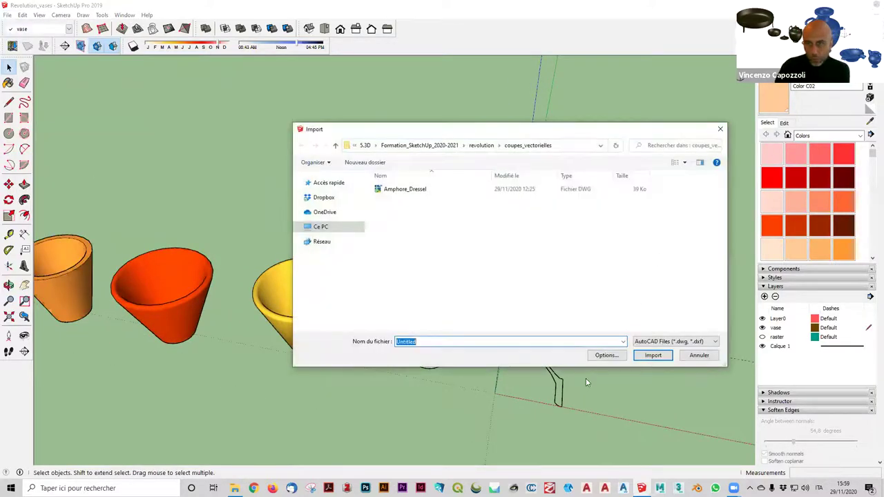
click(604, 356)
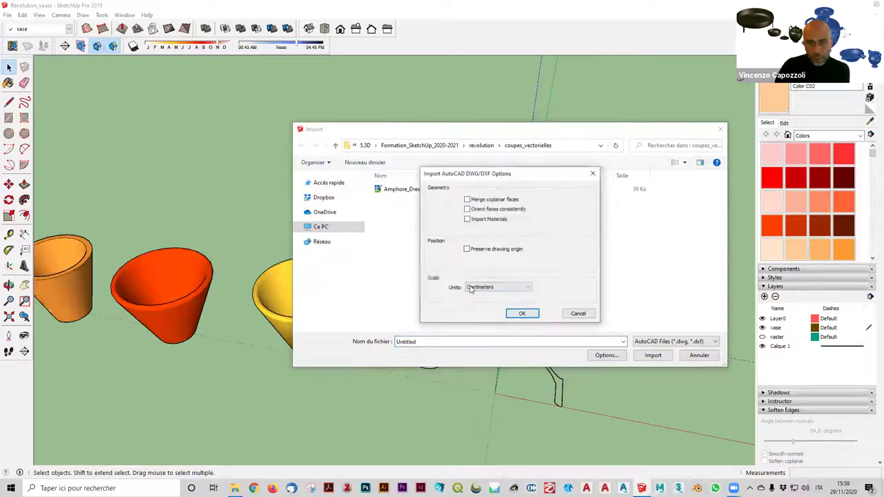
click(594, 174)
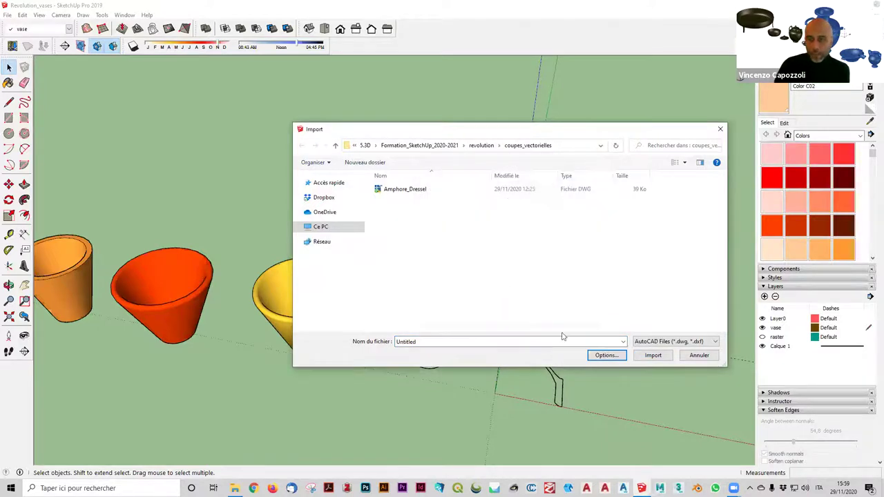
click(615, 356)
click(476, 200)
click(479, 209)
click(480, 218)
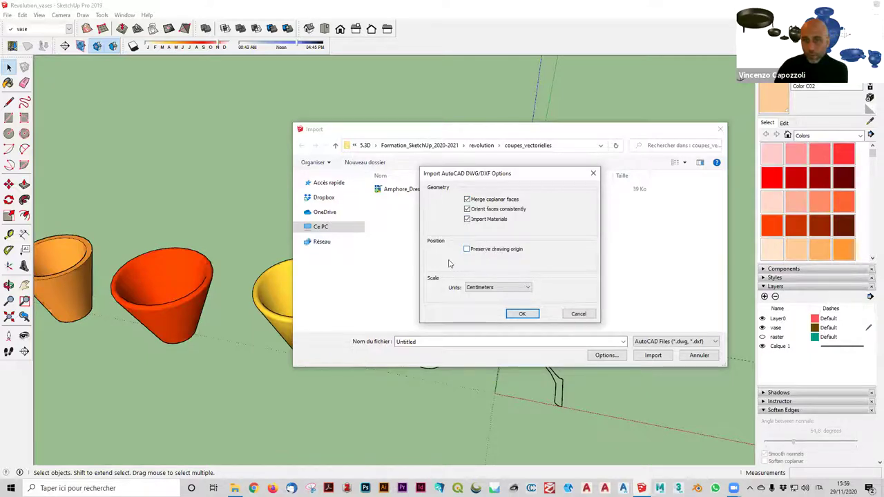
click(512, 292)
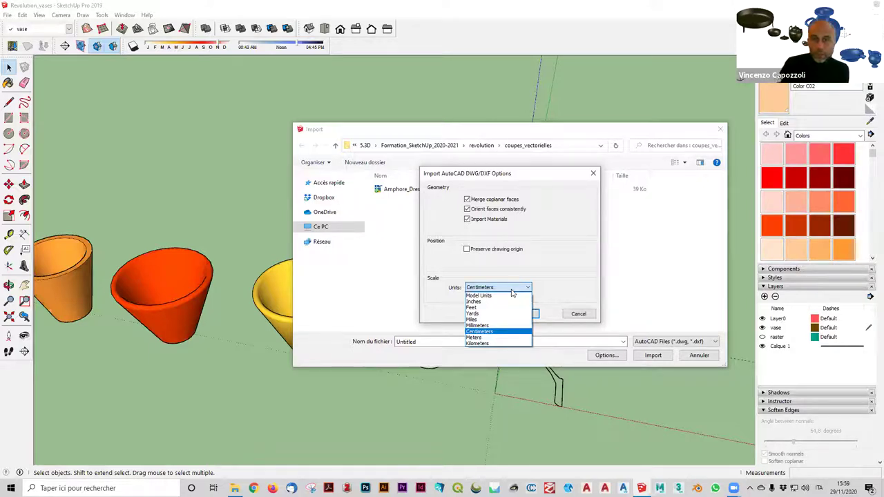
click(489, 338)
click(522, 314)
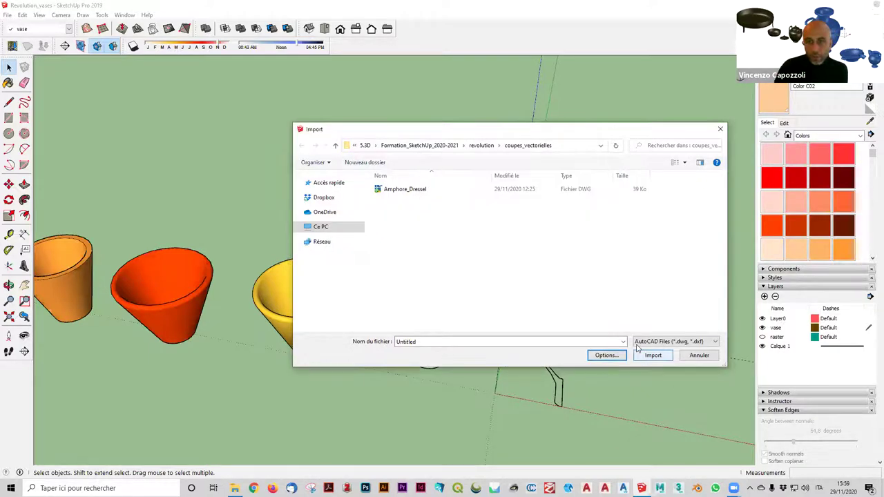
- Import the Amphore_Dressel DWG file again with these options and dismiss the import results
click(638, 353)
click(499, 243)
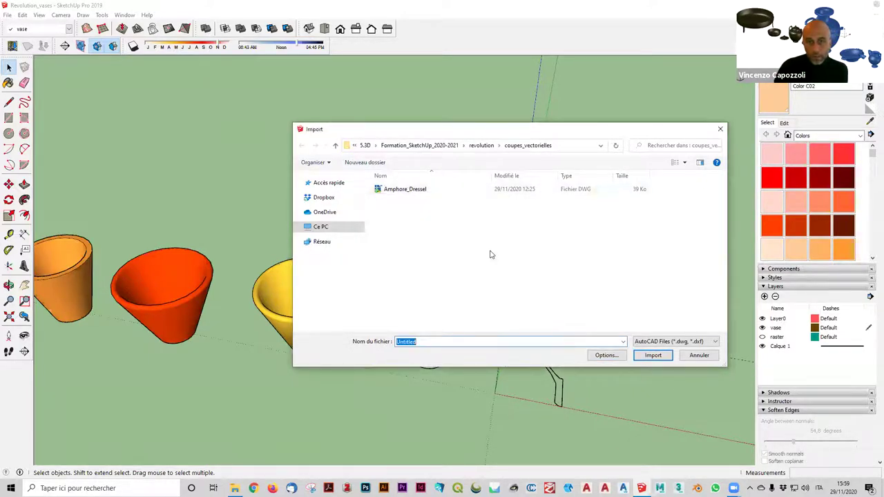
click(405, 188)
click(652, 355)
click(489, 315)
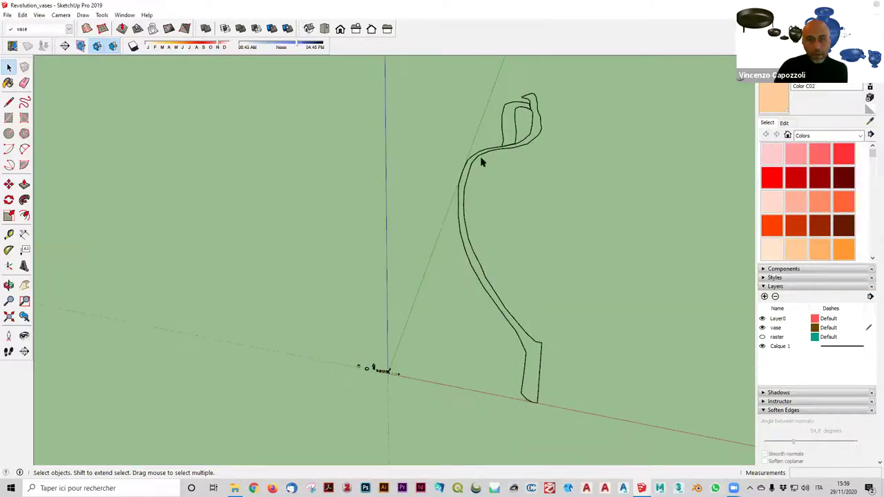
- Compare the metre-scaled amphora profile with the existing vases and the first imported profile, and undo this second import
scroll(376, 394, up, 8)
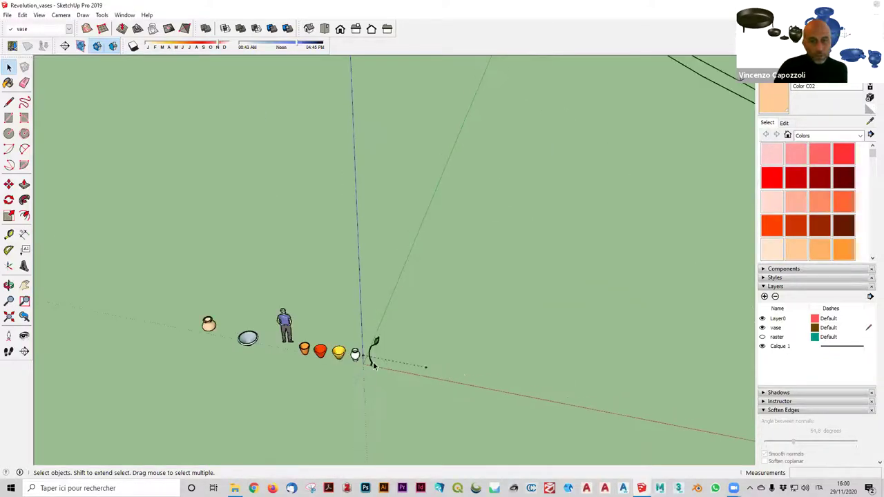
scroll(407, 336, down, 5)
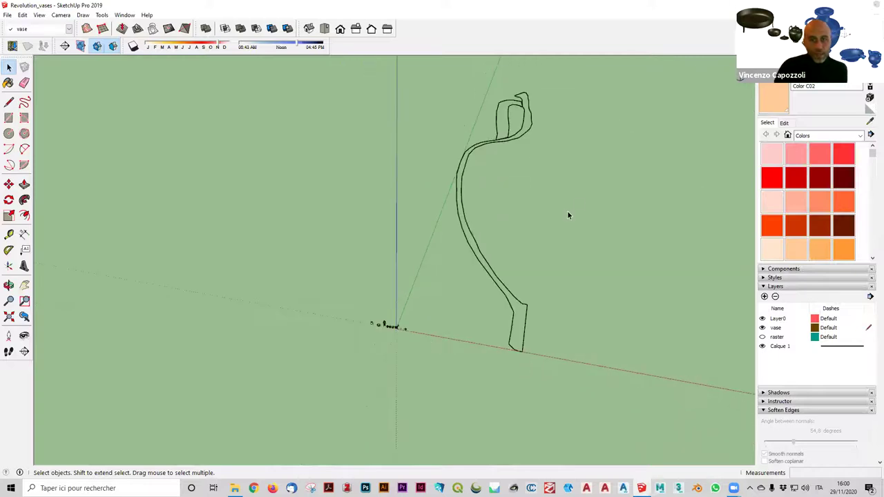
mouse_move(408, 345)
middle_down()
mouse_move(458, 330)
mouse_move(404, 342)
middle_up()
scroll(386, 337, up, 6)
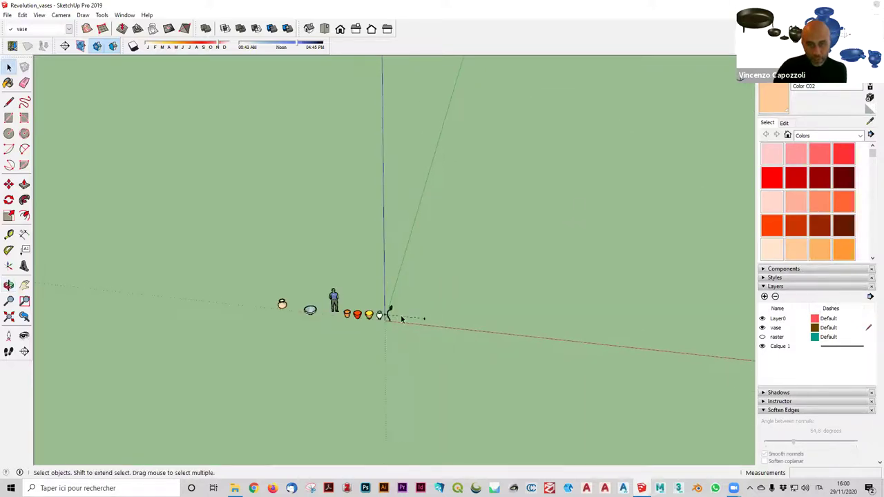
scroll(357, 347, up, 3)
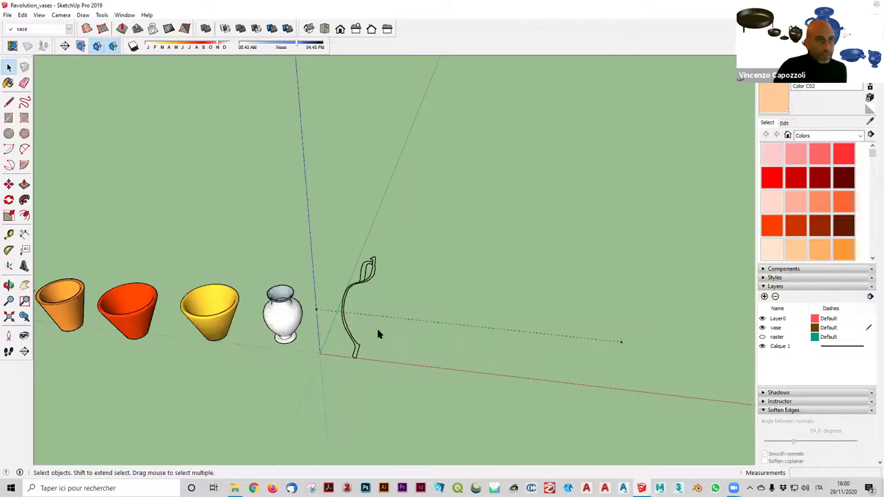
- Delete all guides from the model around the remaining amphora profile
middle_drag(378, 340, 435, 318)
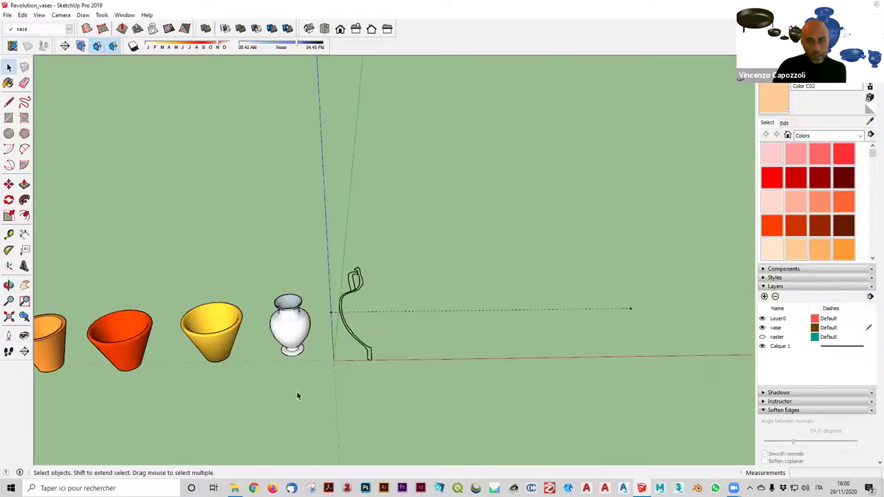
scroll(351, 337, up, 5)
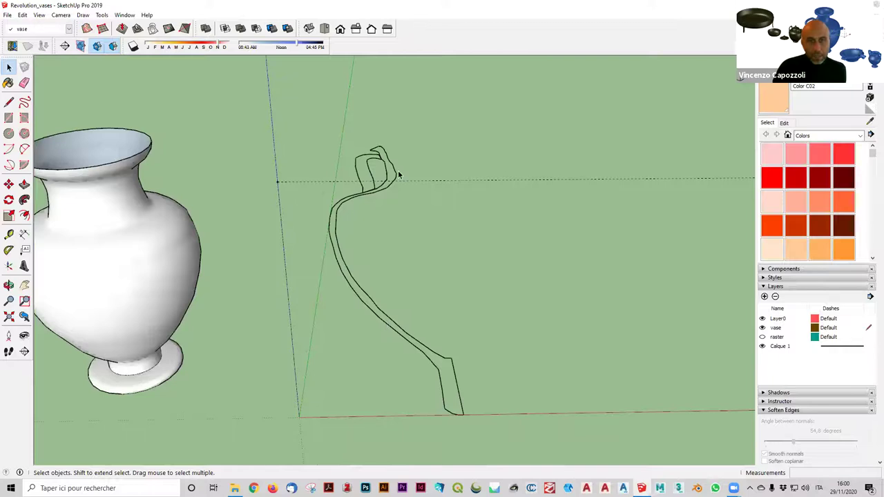
middle_drag(379, 308, 387, 290)
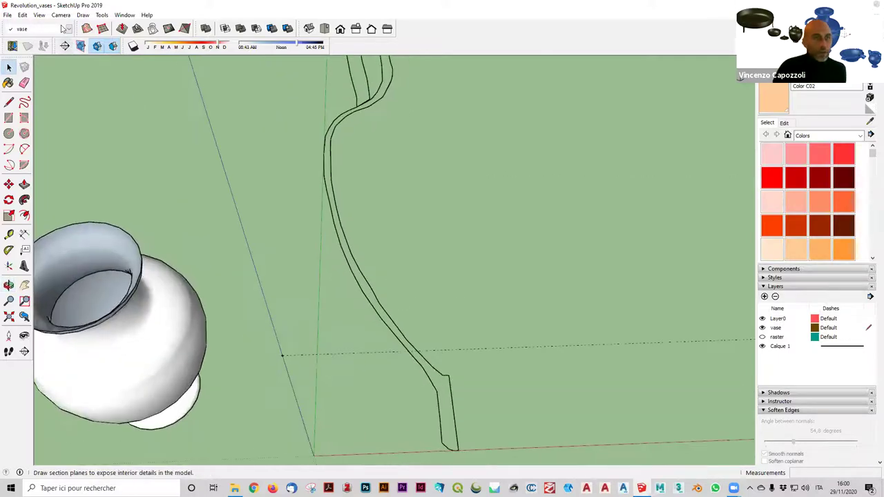
click(39, 15)
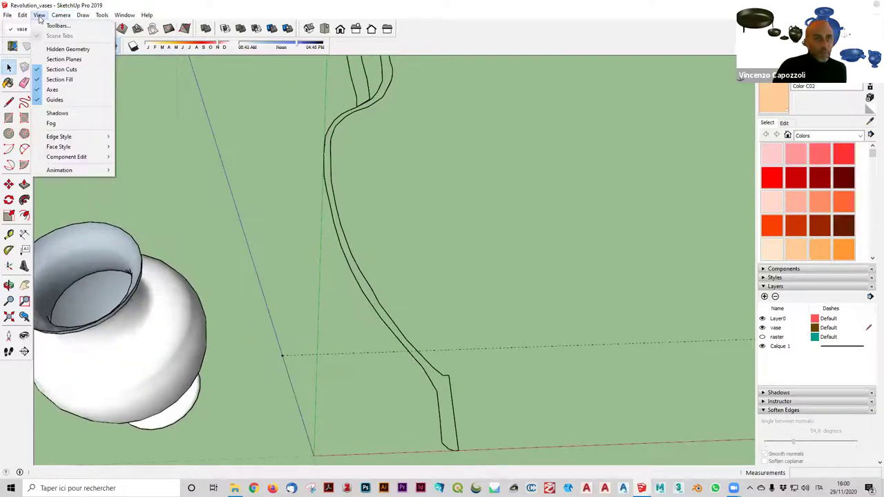
mouse_move(25, 15)
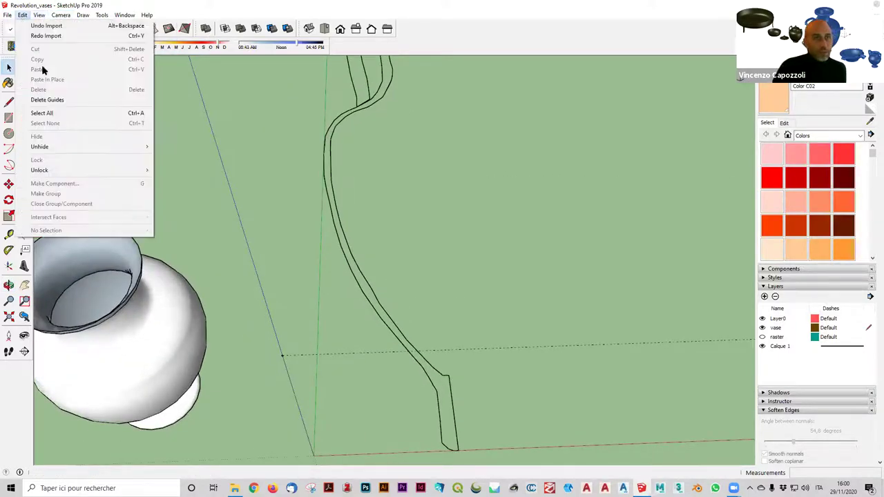
click(67, 100)
- Move the white vase away from the amphora profile to a free spot behind the row of conical vases
middle_drag(366, 258, 233, 306)
click(233, 306)
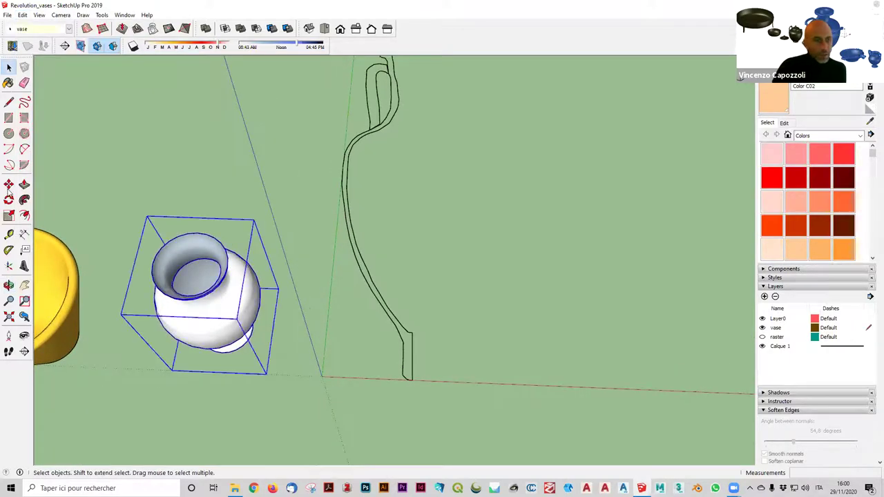
click(9, 184)
scroll(138, 159, down, 5)
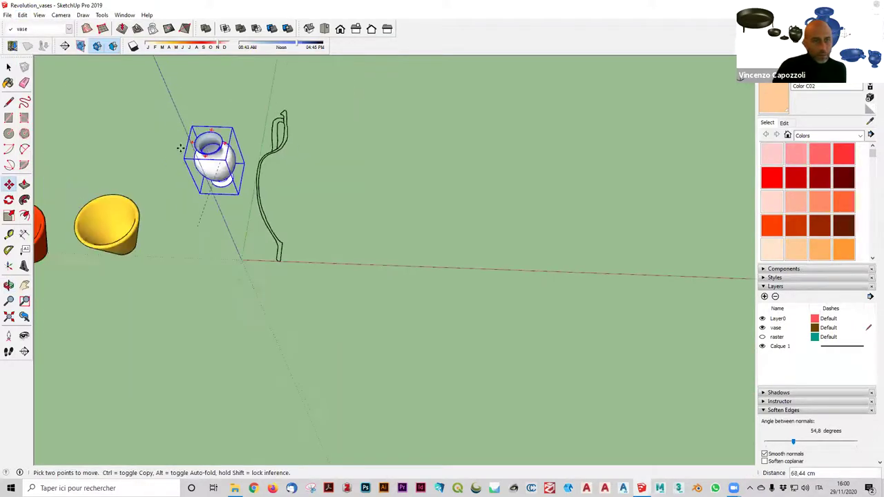
scroll(179, 147, down, 3)
middle_drag(278, 152, 211, 180)
scroll(189, 197, up, 5)
middle_drag(148, 167, 292, 194)
scroll(296, 191, up, 3)
scroll(297, 201, down, 3)
key(l)
key(space)
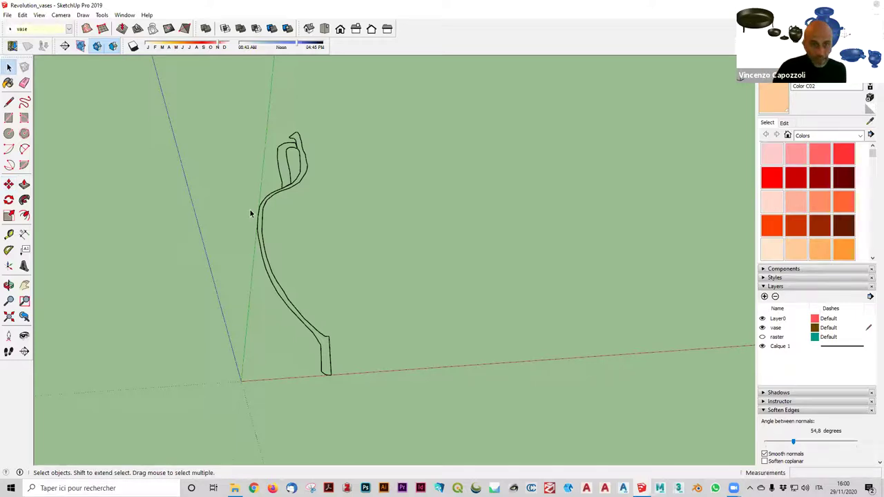
- Switch to the top view and frame the flat amphora profile beside the green axis
scroll(408, 191, up, 2)
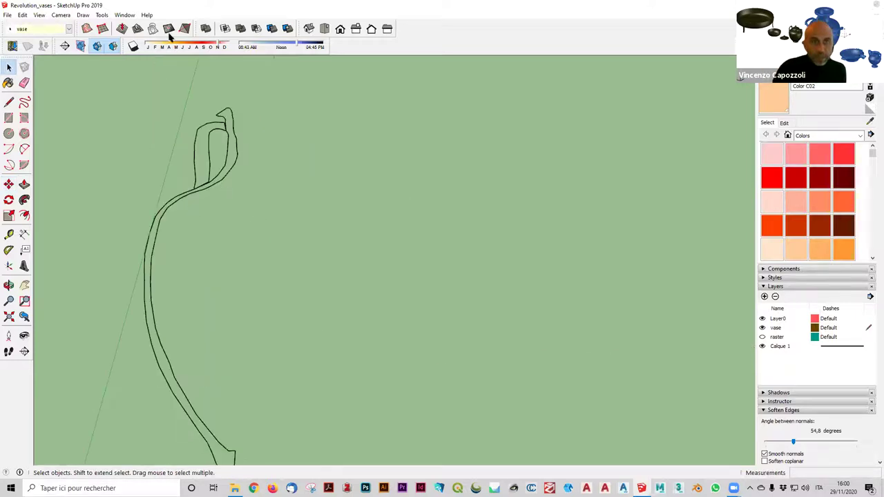
click(323, 29)
scroll(416, 368, down, 5)
scroll(416, 435, down, 3)
scroll(419, 442, down, 5)
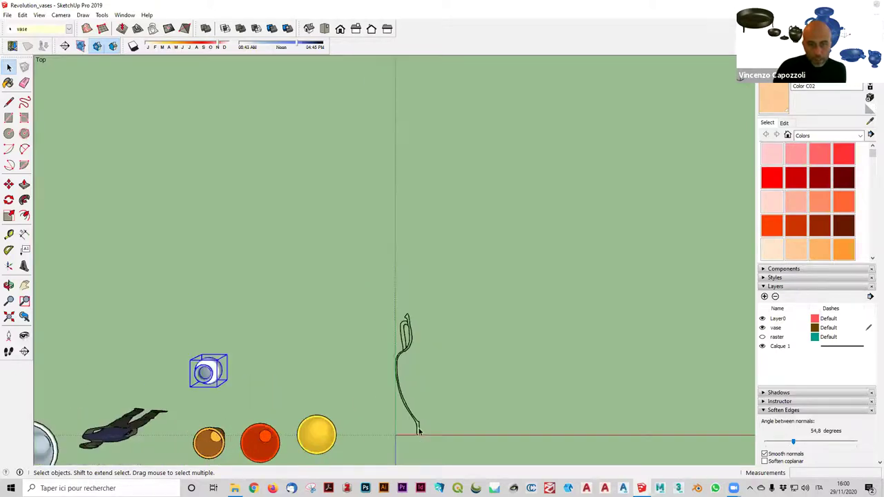
scroll(419, 422, up, 8)
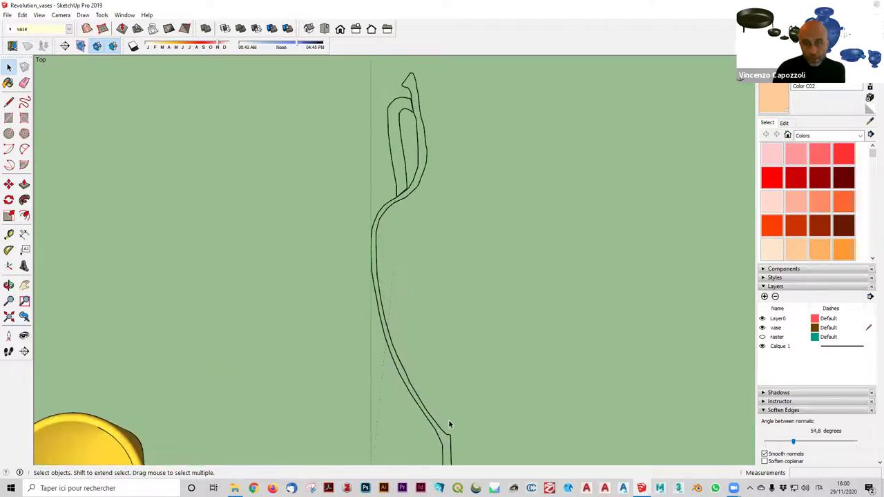
- Try to draw a short line across the wall thickness at the amphora's neck while the profile is still a component
click(8, 102)
scroll(470, 154, up, 1)
click(410, 155)
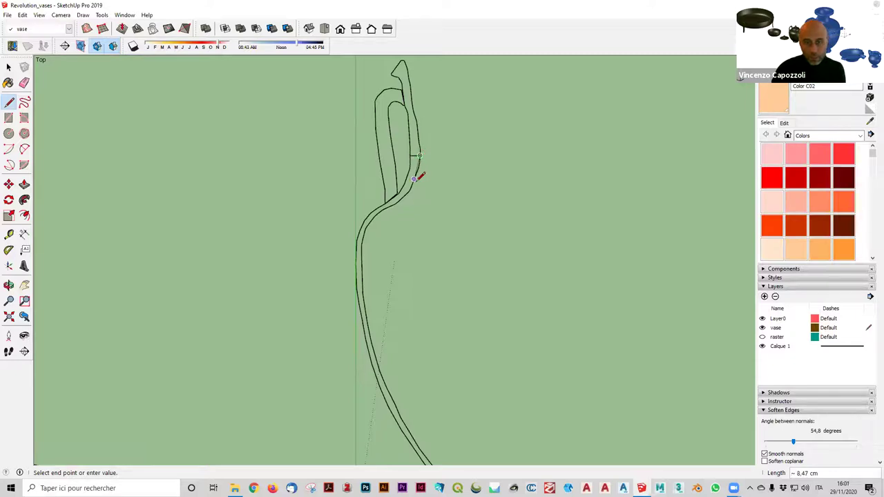
key(Escape)
- Examine the amphora profile's outline up close, down to the corner of the foot on the red axis
scroll(419, 74, up, 1)
scroll(414, 79, up, 2)
mouse_move(418, 103)
middle_down()
mouse_move(416, 201)
mouse_move(431, 106)
mouse_move(424, 156)
middle_up()
scroll(438, 221, down, 3)
scroll(453, 295, down, 3)
scroll(446, 361, down, 3)
scroll(461, 381, up, 6)
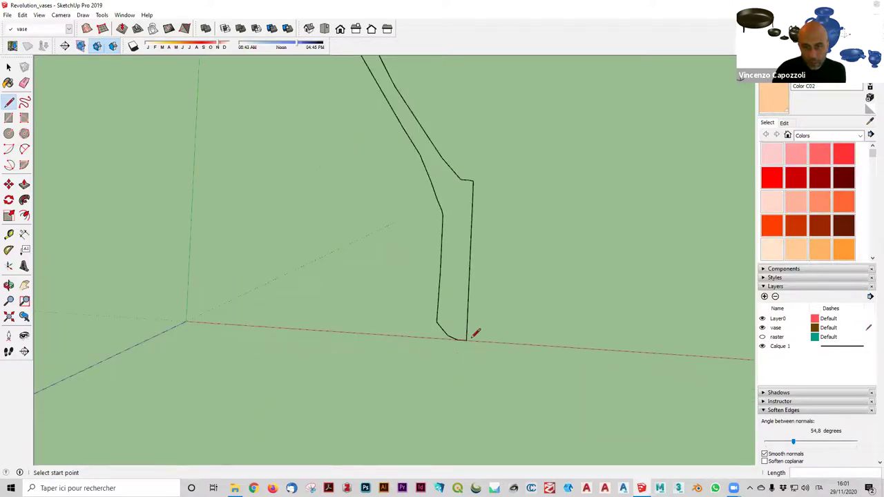
scroll(417, 301, up, 4)
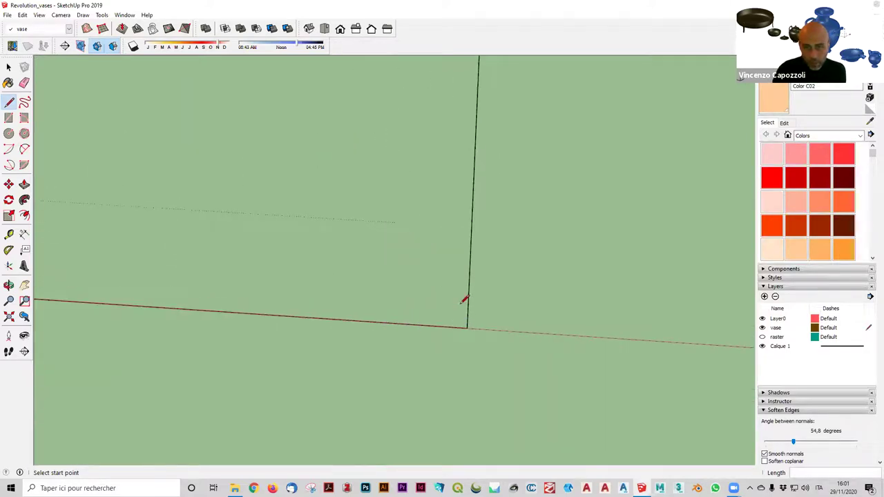
scroll(468, 297, down, 5)
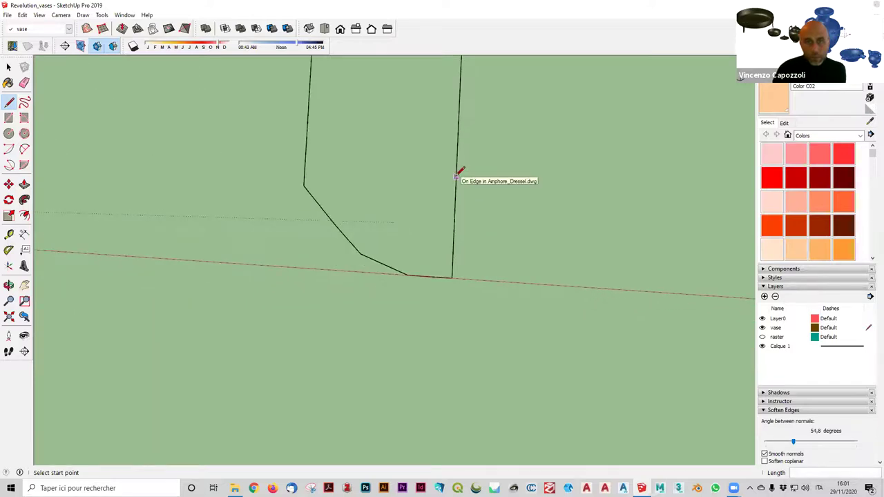
- Explode the imported amphora profile component into separate edges
click(9, 66)
scroll(350, 270, down, 2)
scroll(348, 269, down, 6)
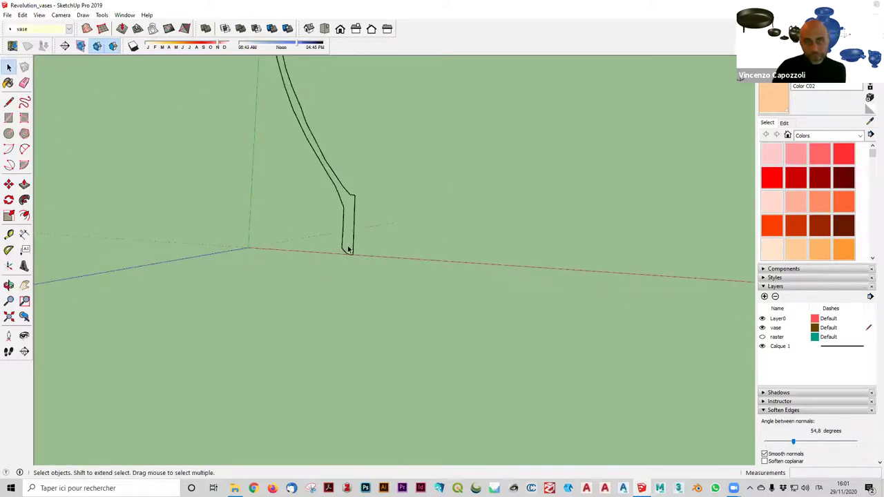
middle_drag(345, 264, 338, 218)
click(341, 218)
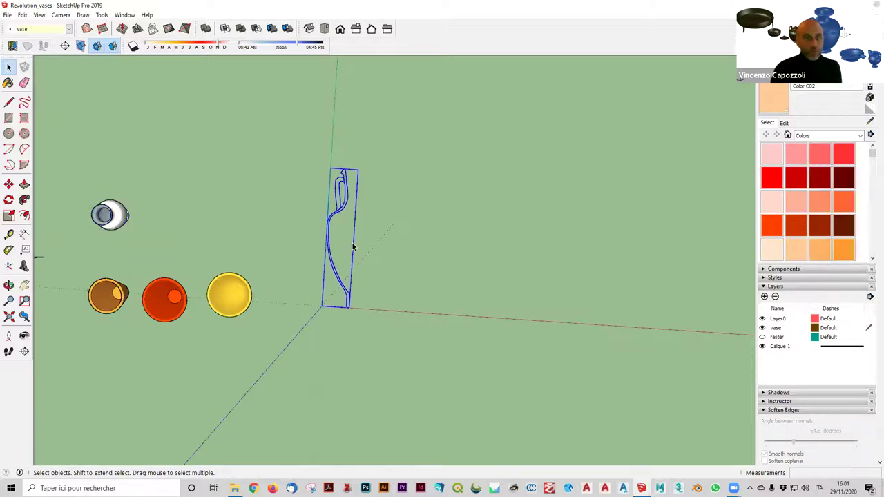
right_click(338, 222)
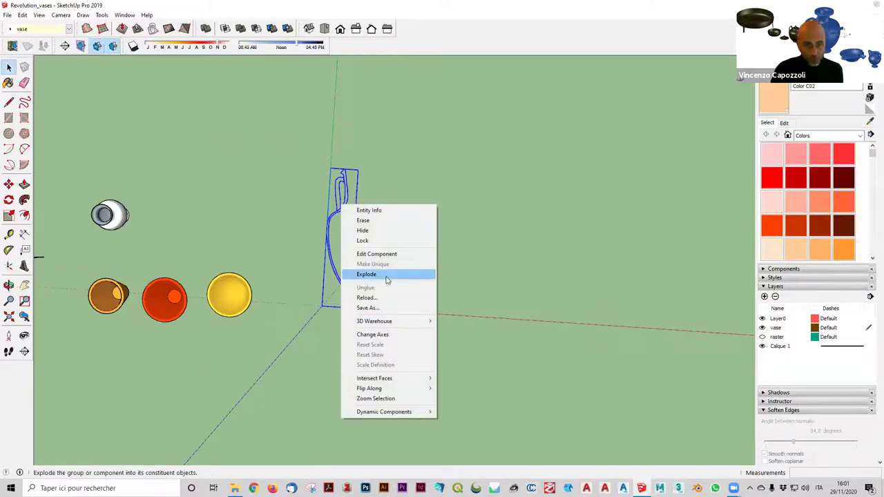
click(379, 275)
click(347, 216)
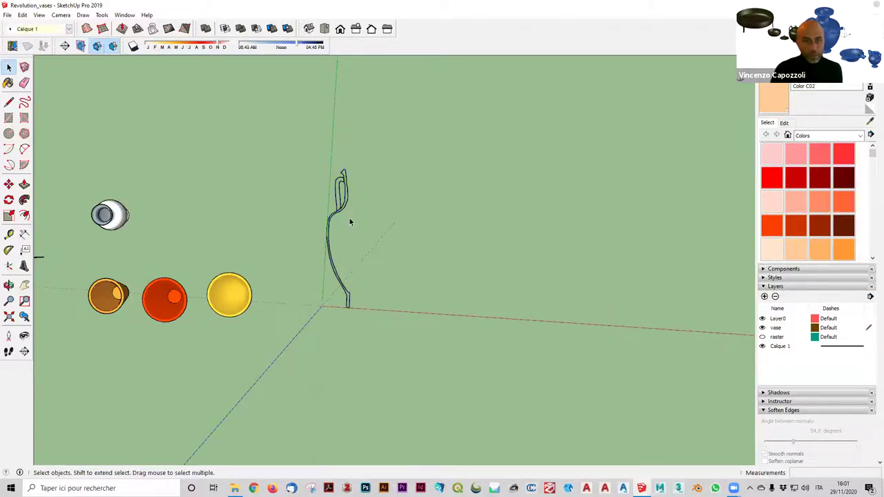
- Draw a short line across the wall thickness at the amphora's neck to fill the wall profile with a face
scroll(350, 221, up, 2)
scroll(350, 204, up, 2)
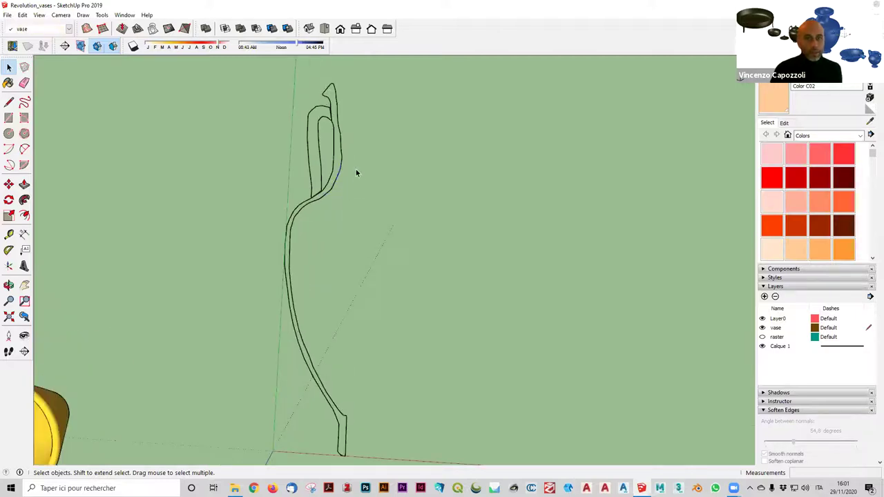
click(8, 102)
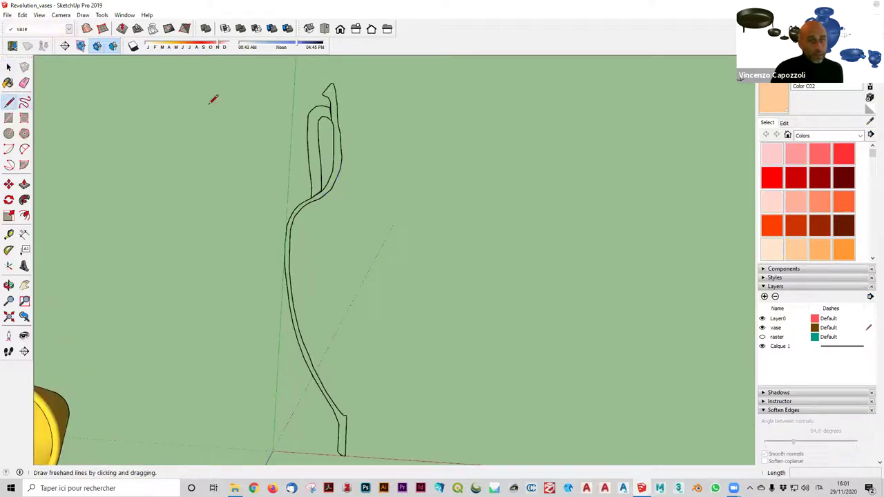
click(334, 149)
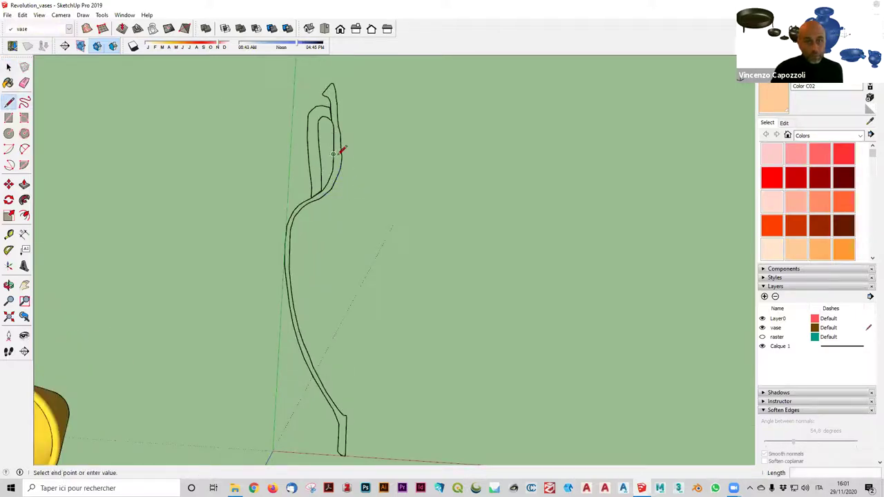
click(342, 157)
scroll(430, 181, down, 2)
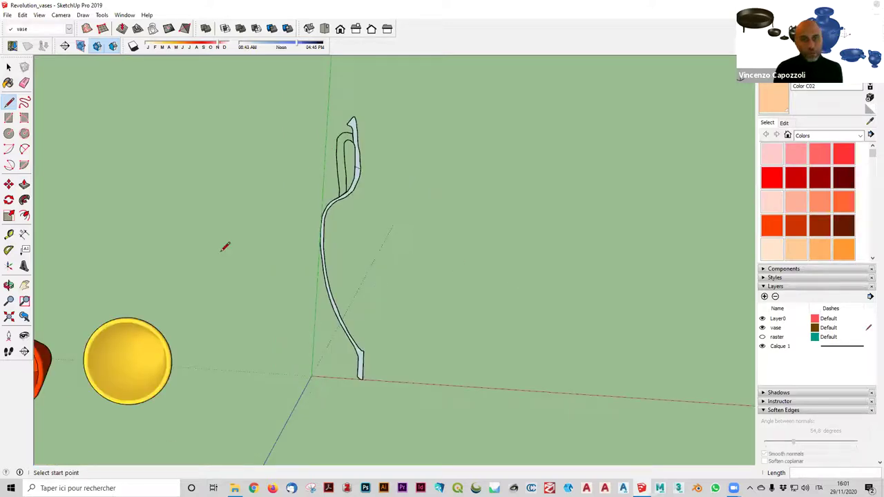
- Erase the helper line crossing the amphora's neck wall, leaving one continuous profile face
scroll(353, 151, up, 8)
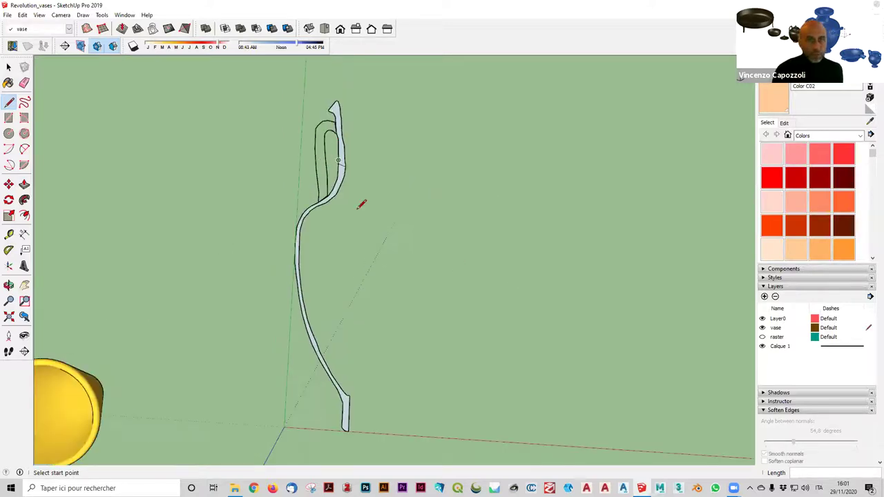
scroll(366, 194, down, 1)
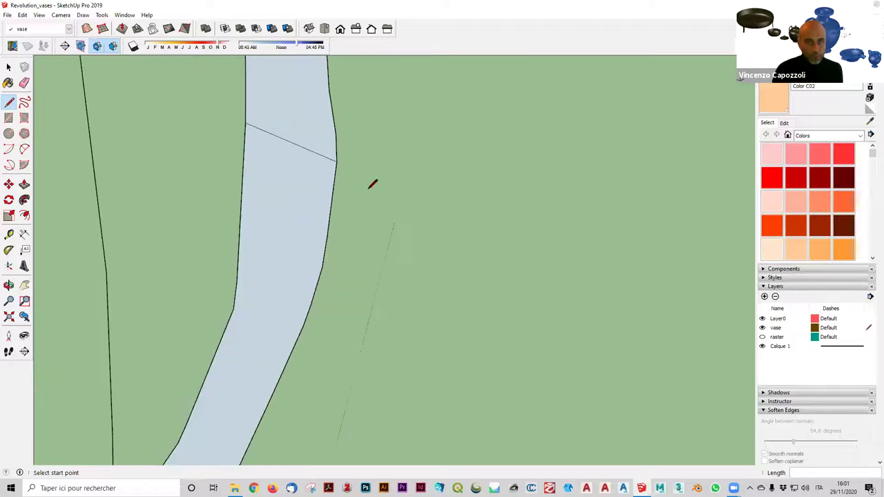
click(24, 83)
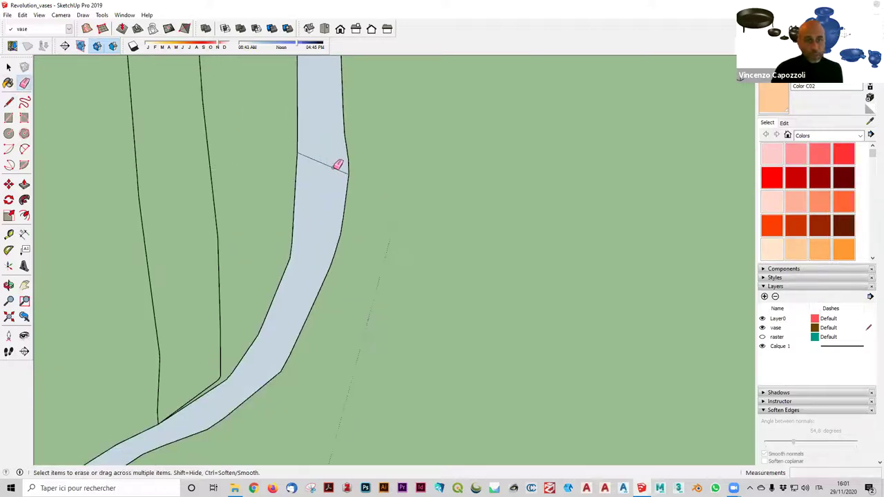
click(334, 164)
scroll(418, 223, down, 2)
scroll(431, 214, down, 1)
scroll(419, 379, down, 3)
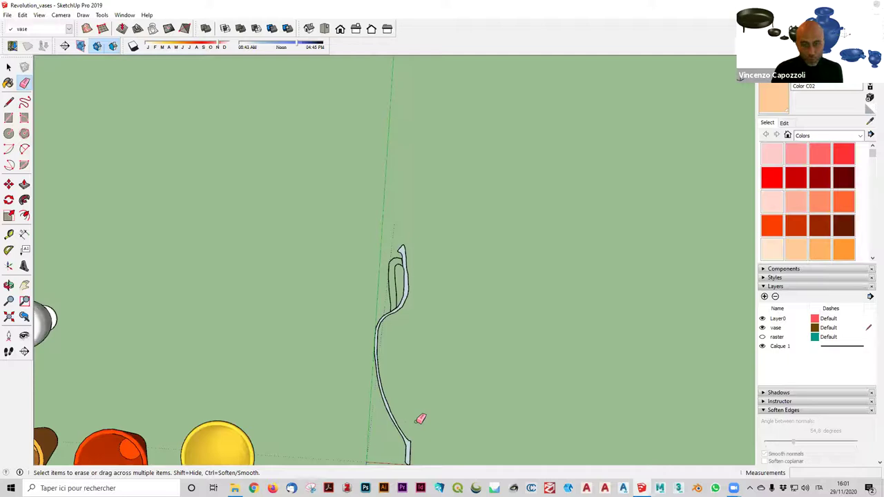
- Fill the handle outline with a face by drawing a line across its upper bend, and erase that line
scroll(420, 419, up, 1)
scroll(433, 203, up, 2)
key(l)
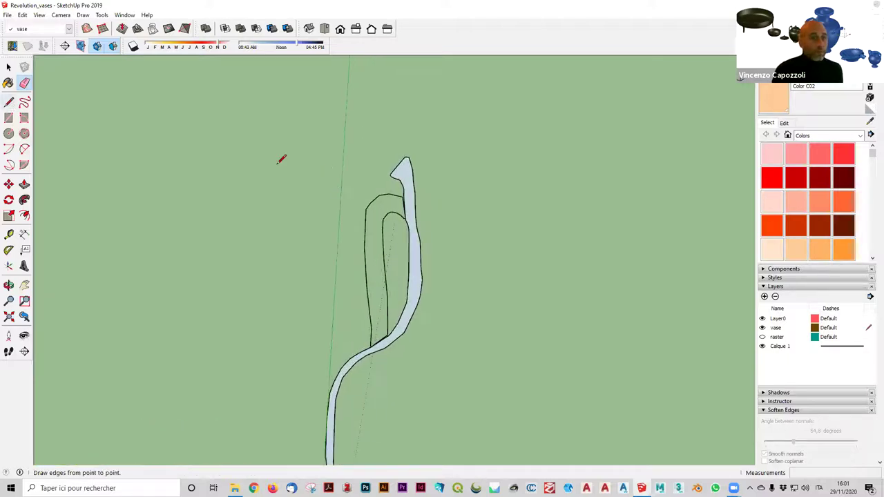
scroll(281, 159, up, 2)
click(417, 239)
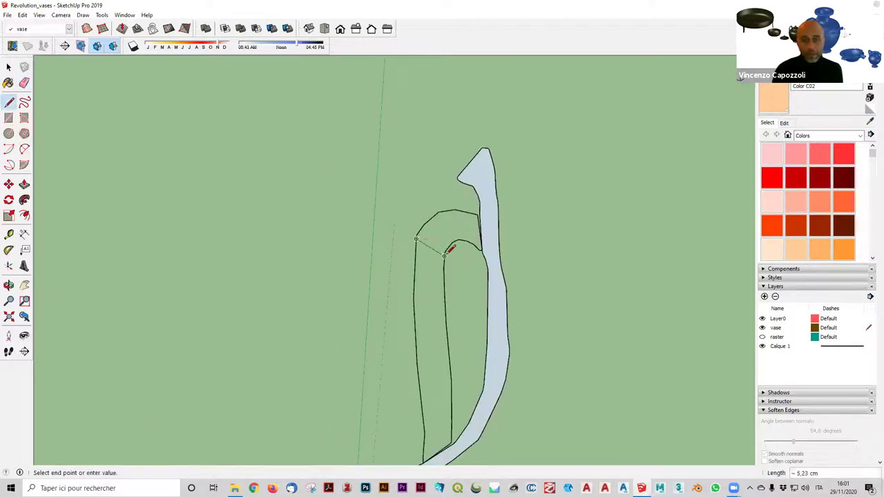
click(443, 252)
click(24, 82)
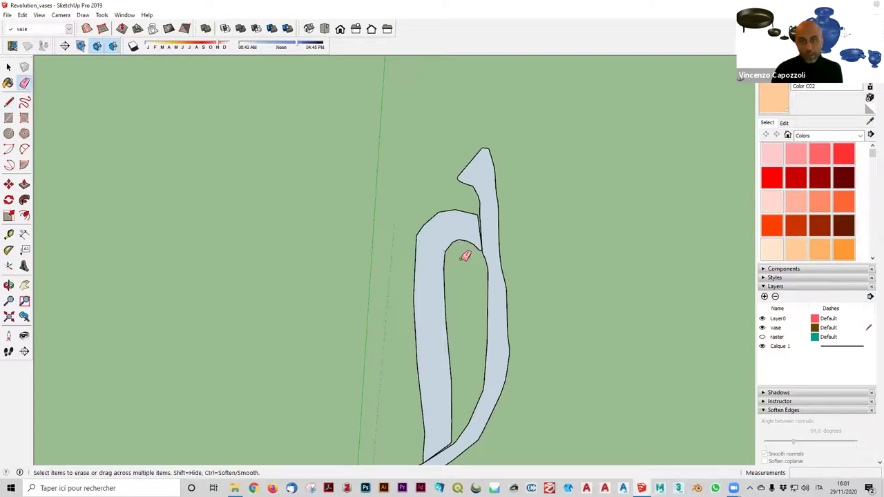
scroll(475, 252, down, 6)
scroll(481, 294, up, 2)
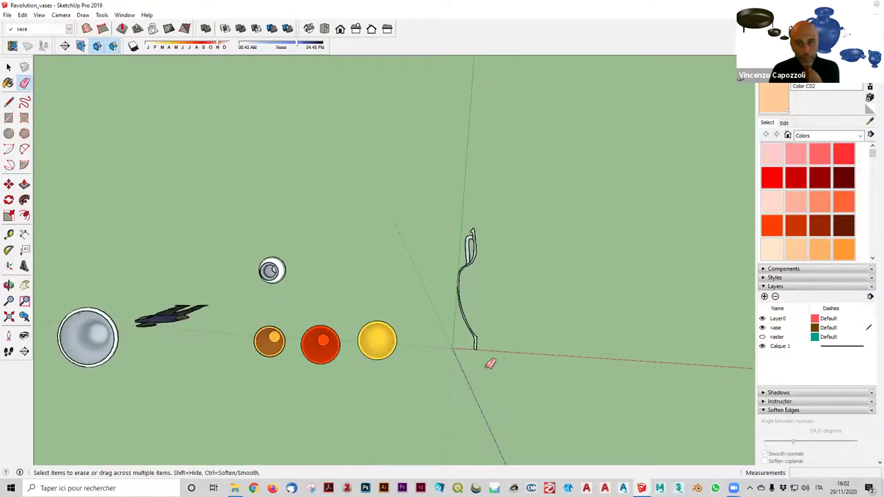
scroll(490, 364, up, 2)
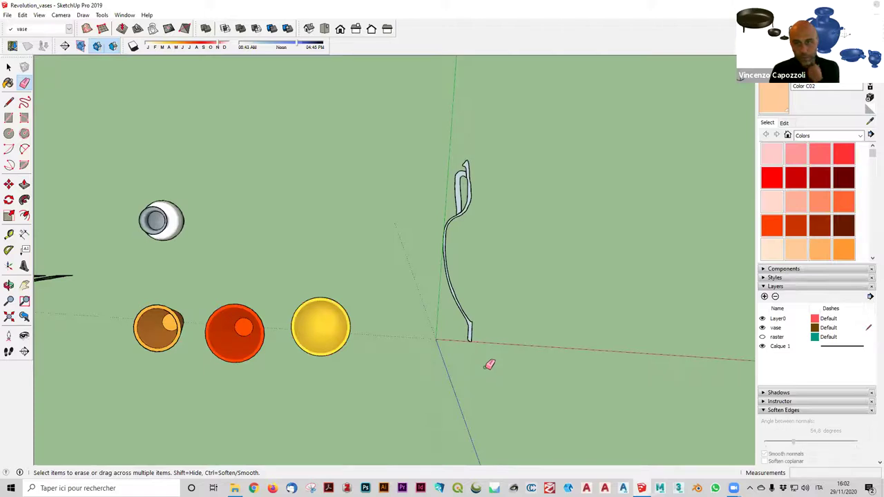
scroll(487, 367, up, 1)
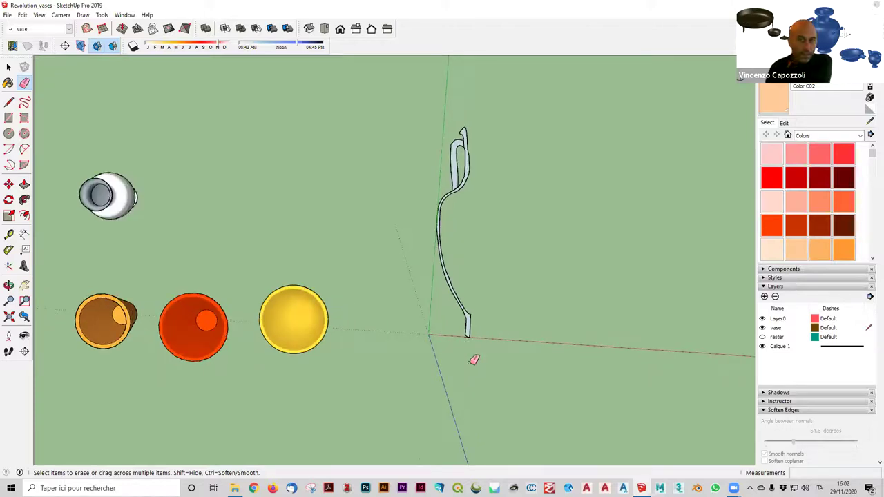
click(24, 133)
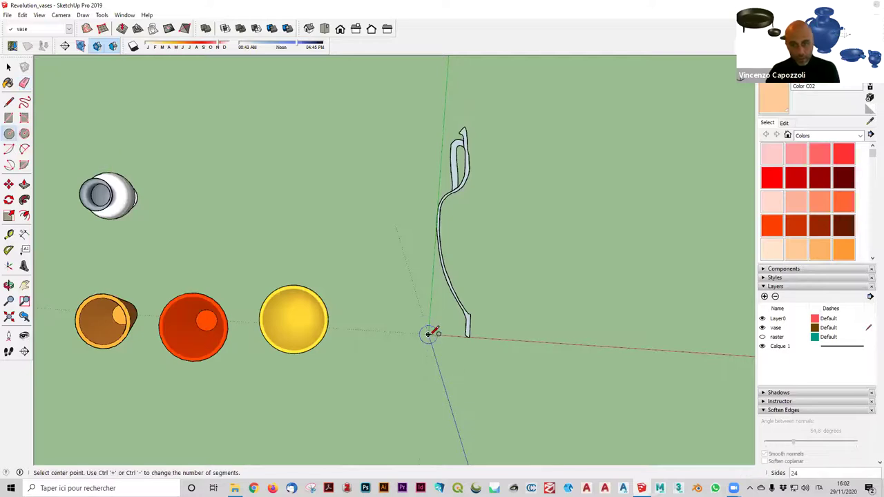
key(space)
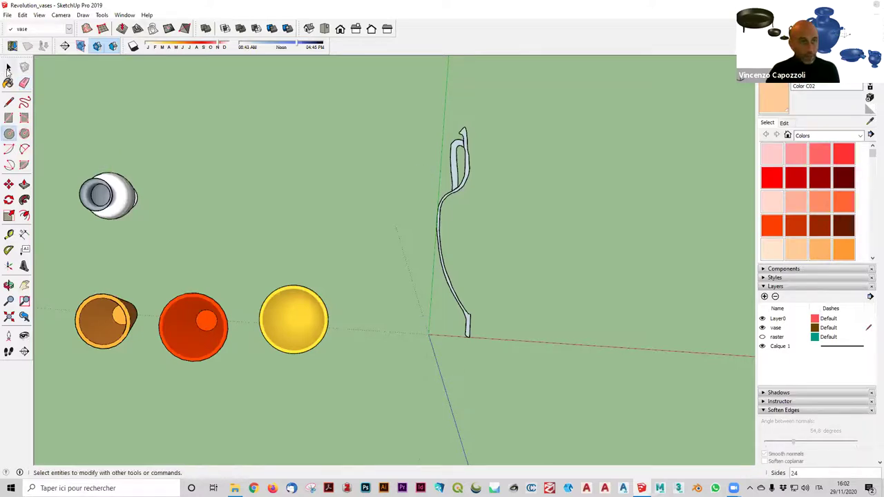
- Rotate the whole amphora profile 90° upright about the red axis, pivoting at the foot's bottom corner
double_click(467, 171)
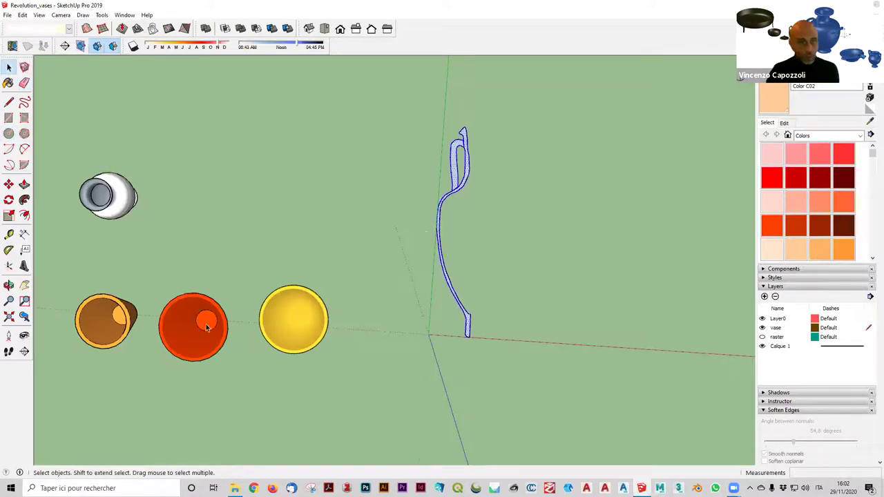
click(8, 199)
middle_drag(473, 385, 417, 345)
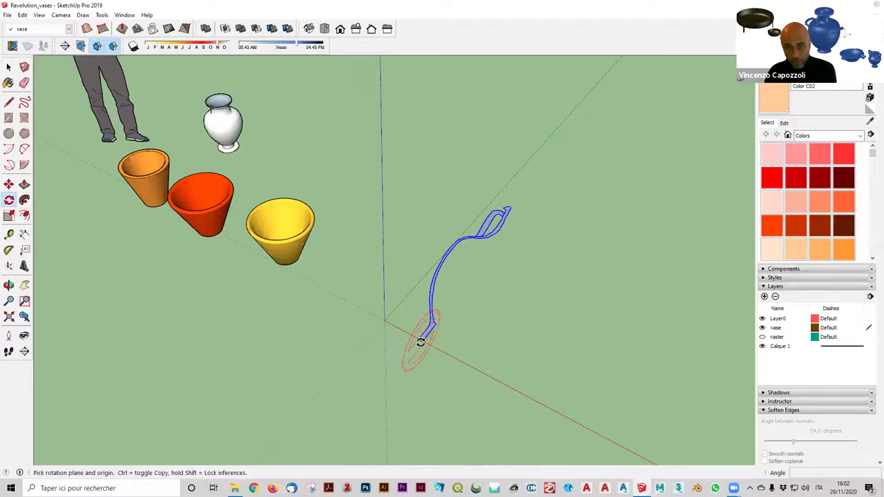
drag(421, 339, 543, 208)
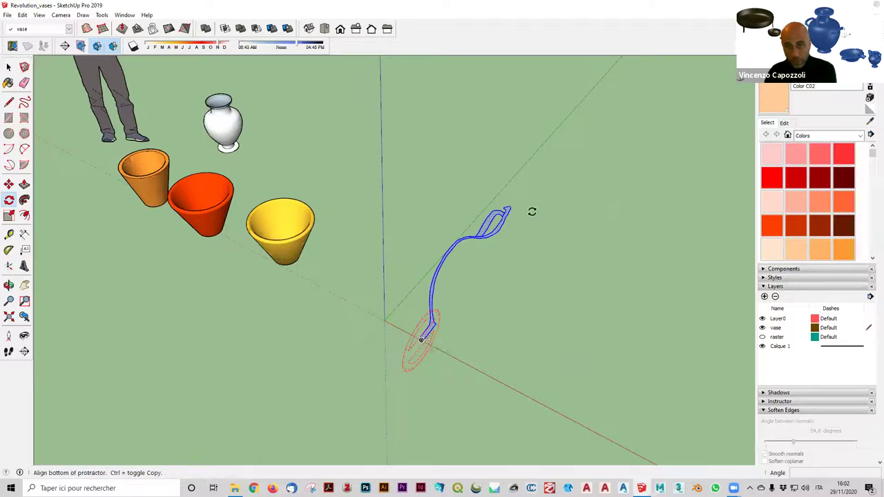
click(479, 216)
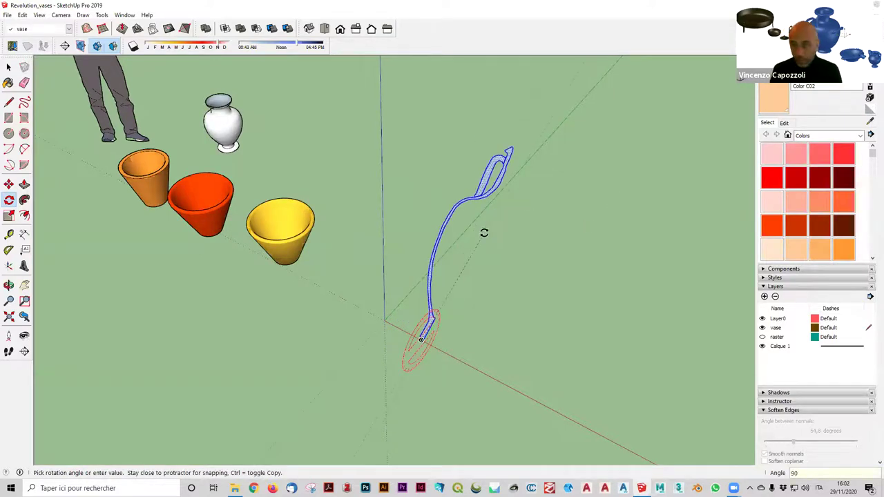
click(503, 233)
click(9, 64)
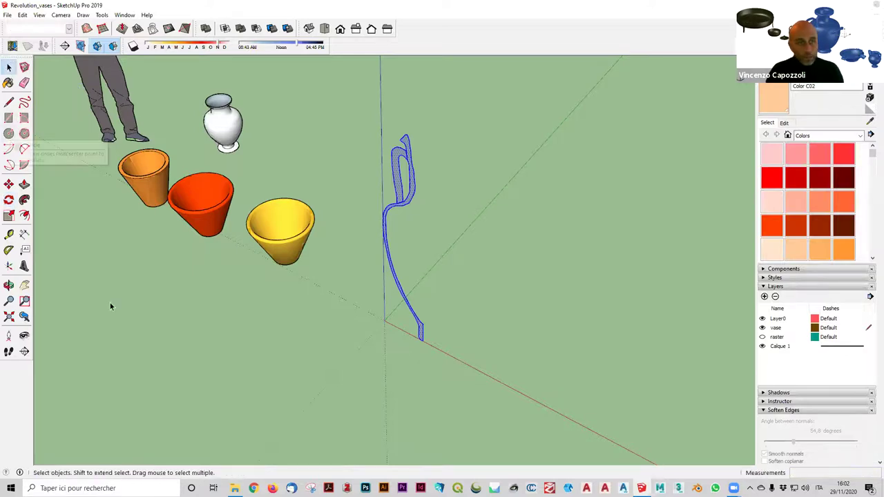
click(59, 188)
- Draw a small horizontal circle centred on the bottom outer corner of the amphora's foot
click(8, 133)
scroll(373, 328, up, 2)
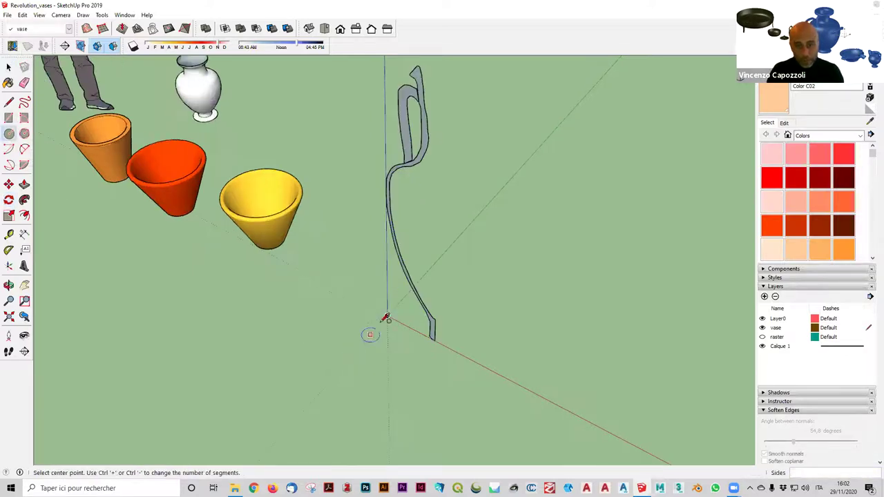
scroll(417, 312, up, 3)
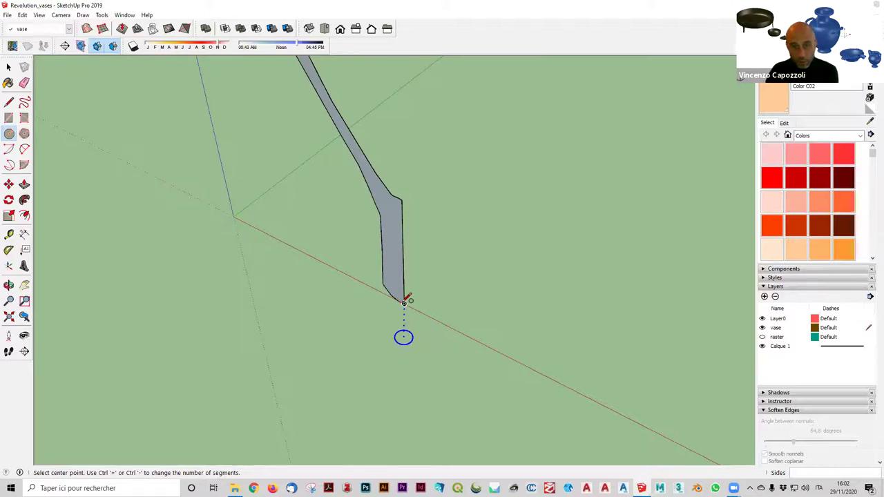
click(404, 306)
click(364, 262)
middle_drag(479, 256, 480, 275)
scroll(476, 273, down, 3)
scroll(469, 266, down, 2)
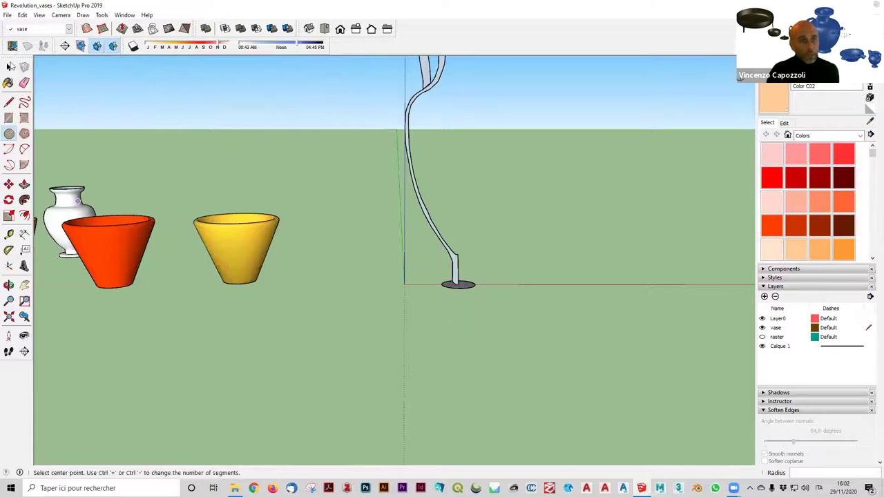
- Delete the circle's face, keeping only its outline, and select that outline as the revolution path
key(space)
scroll(546, 296, up, 3)
scroll(350, 271, up, 3)
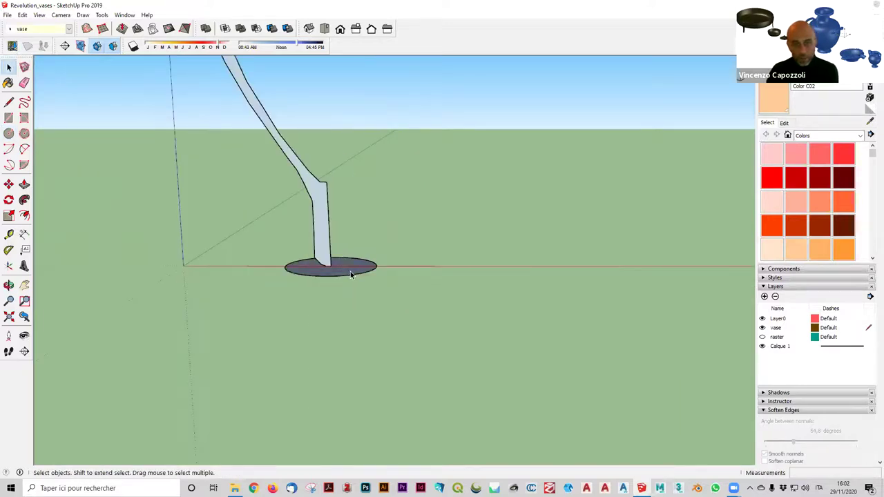
click(347, 280)
scroll(359, 265, down, 5)
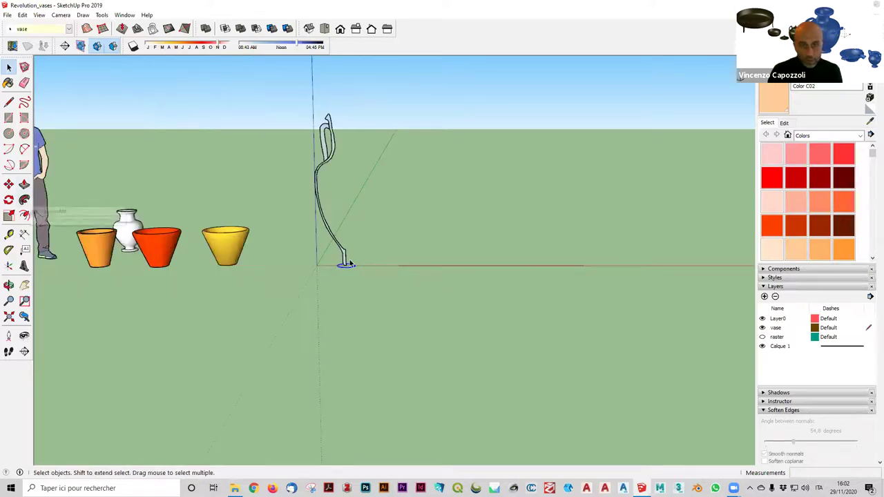
scroll(341, 278, up, 2)
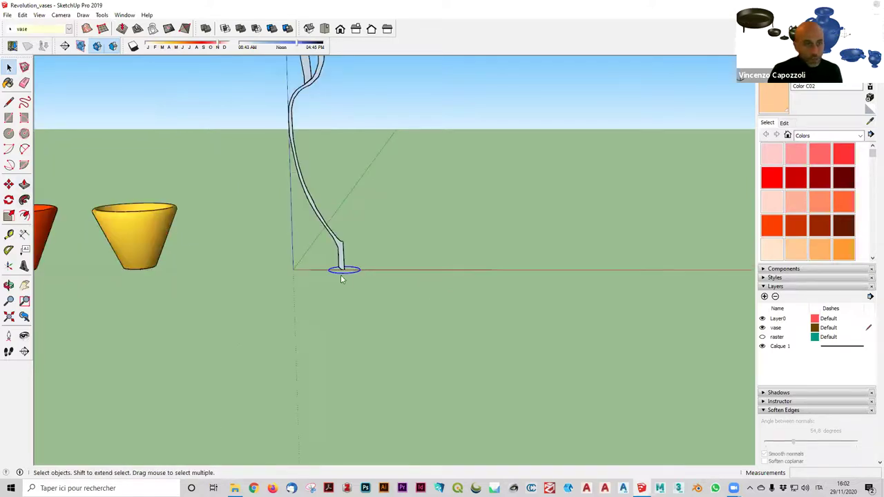
- Revolve the amphora's wall face around the circle with Follow Me, leaving the handle face out
click(24, 202)
scroll(373, 131, down, 3)
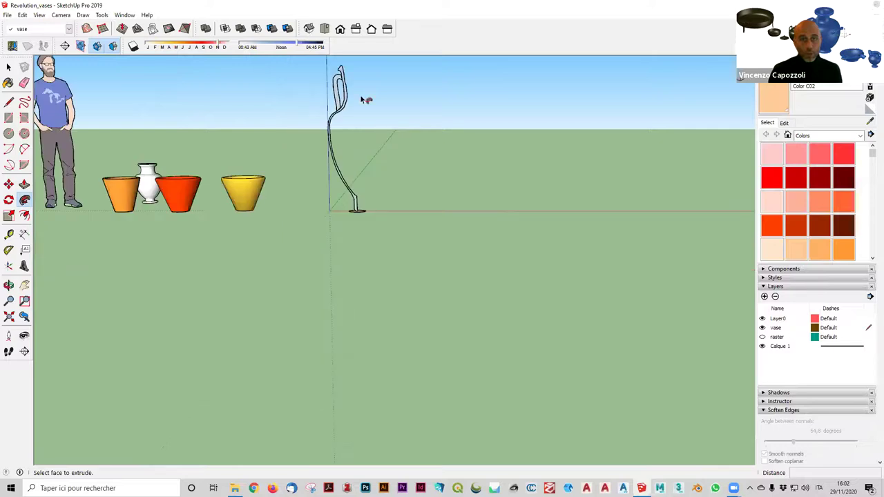
scroll(341, 93, up, 5)
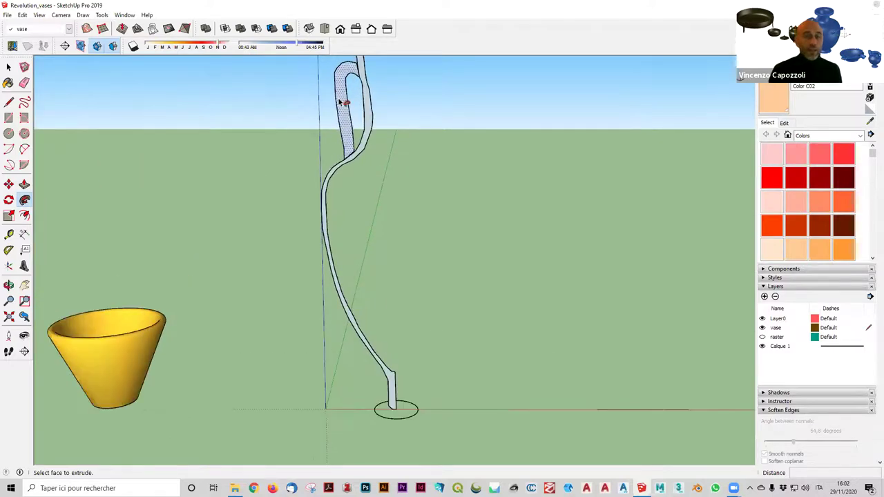
scroll(366, 122, up, 1)
click(367, 121)
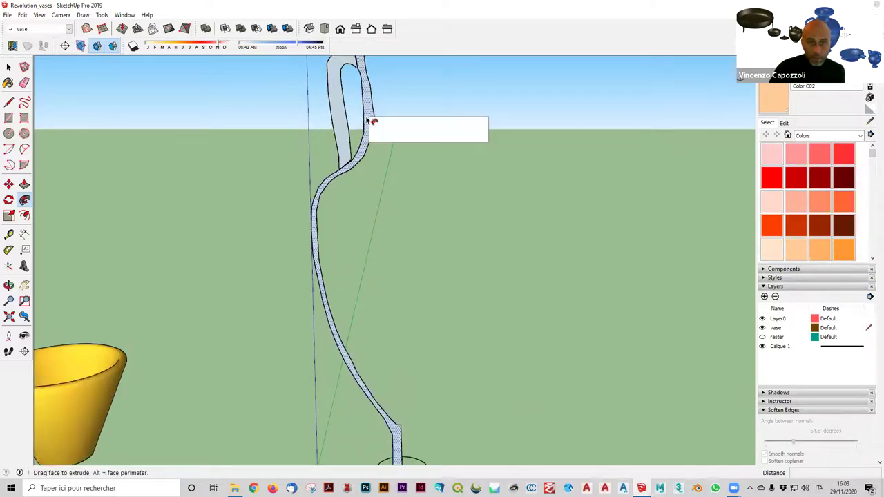
click(378, 203)
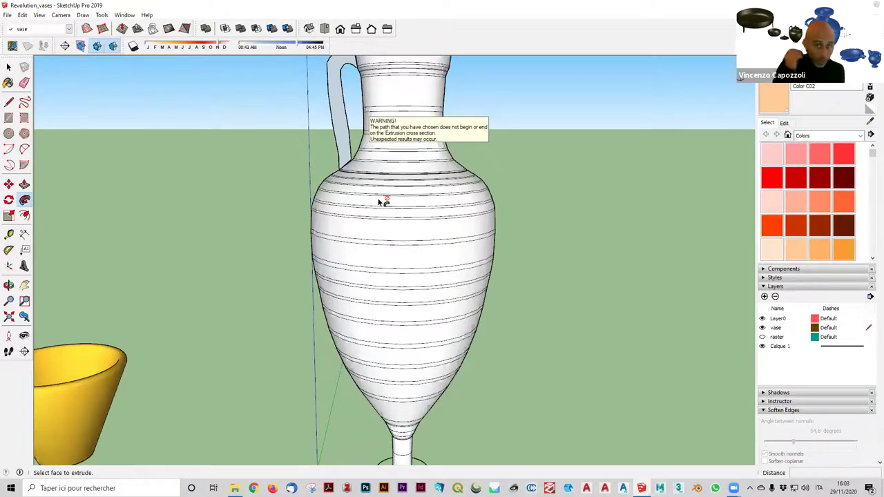
scroll(428, 254, down, 3)
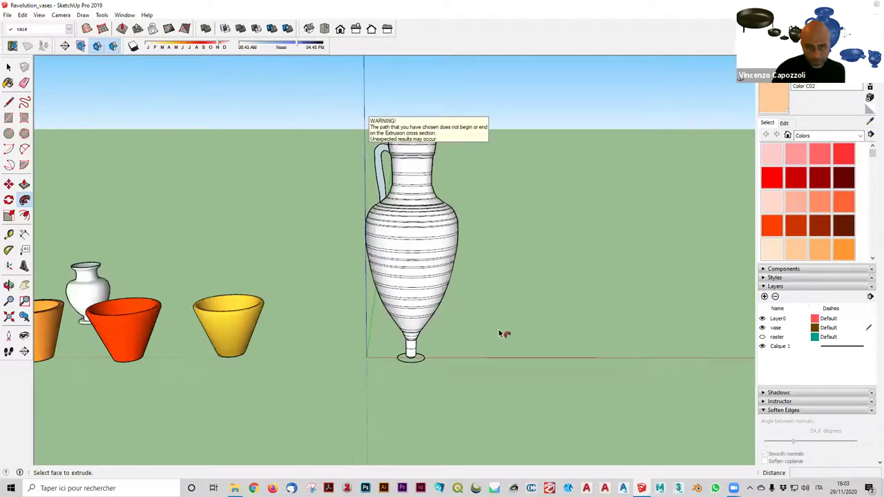
- Delete the circular path under the amphora's foot
click(8, 67)
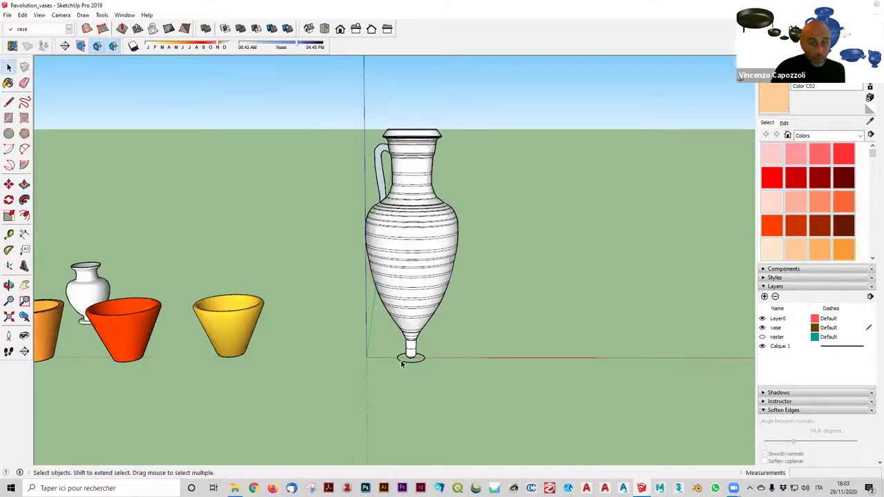
scroll(280, 338, down, 2)
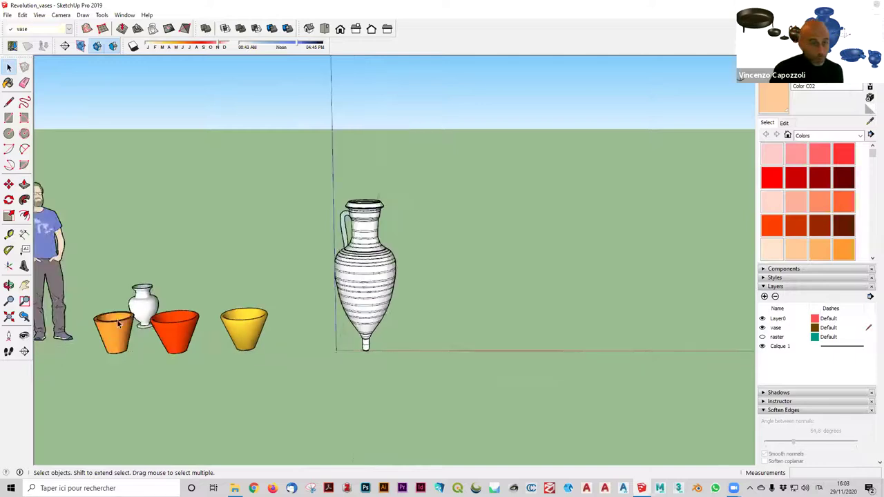
scroll(118, 324, up, 3)
middle_drag(523, 269, 485, 251)
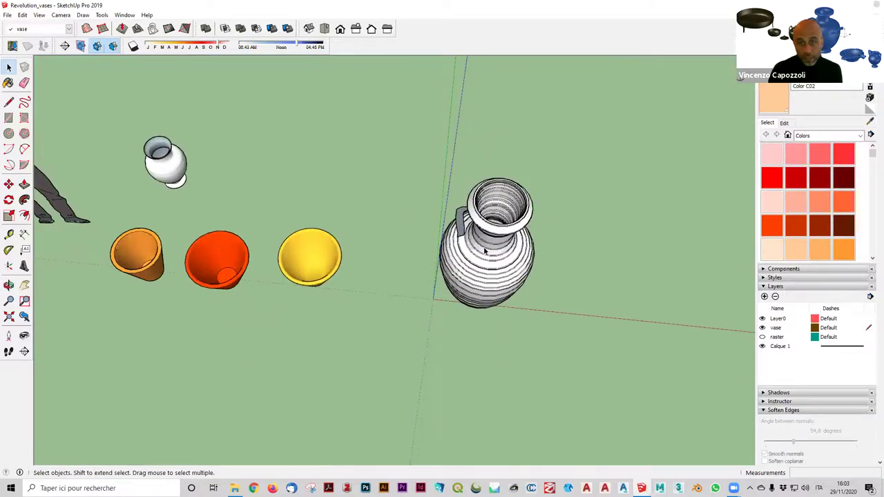
- Select the whole revolved amphora and soften its edges with an angle between normals of 55.7 degrees
scroll(485, 252, up, 3)
middle_drag(509, 154, 464, 4)
scroll(503, 238, down, 2)
click(482, 241)
triple_click(482, 242)
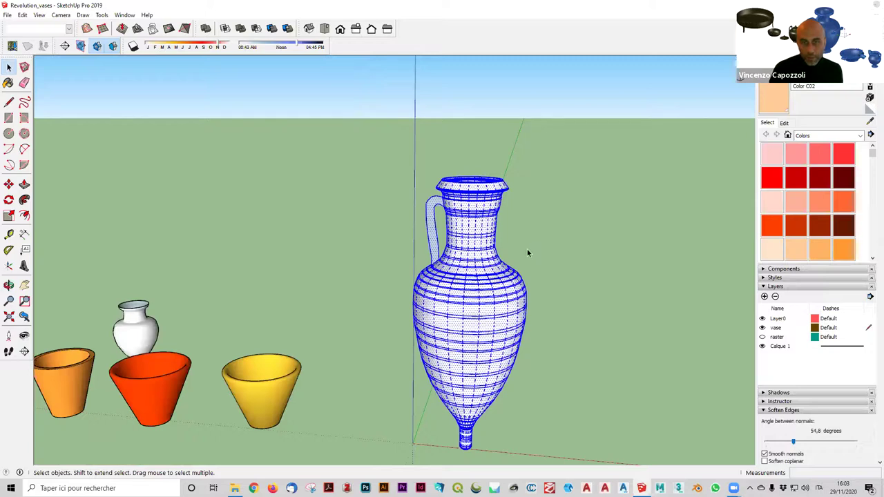
key(ctrl+t)
key(ctrl+t)
drag(524, 241, 481, 203)
key(space)
click(478, 207)
triple_click(478, 206)
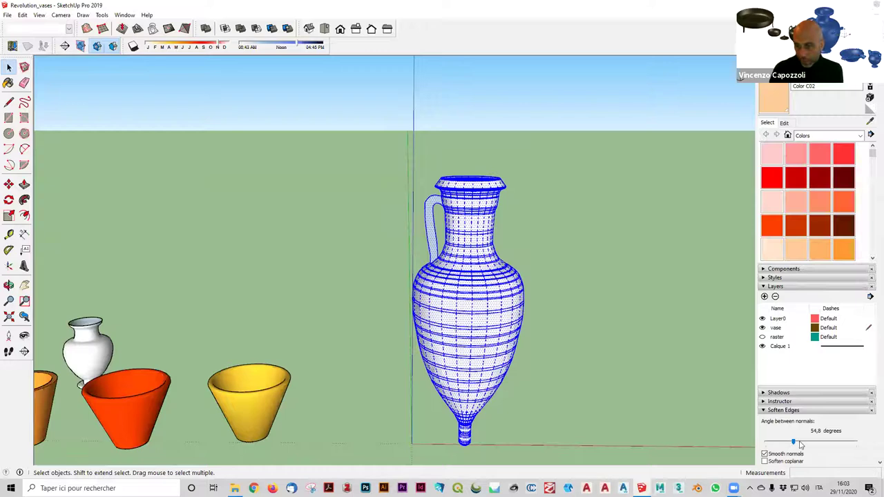
drag(794, 445, 795, 443)
key(ctrl+t)
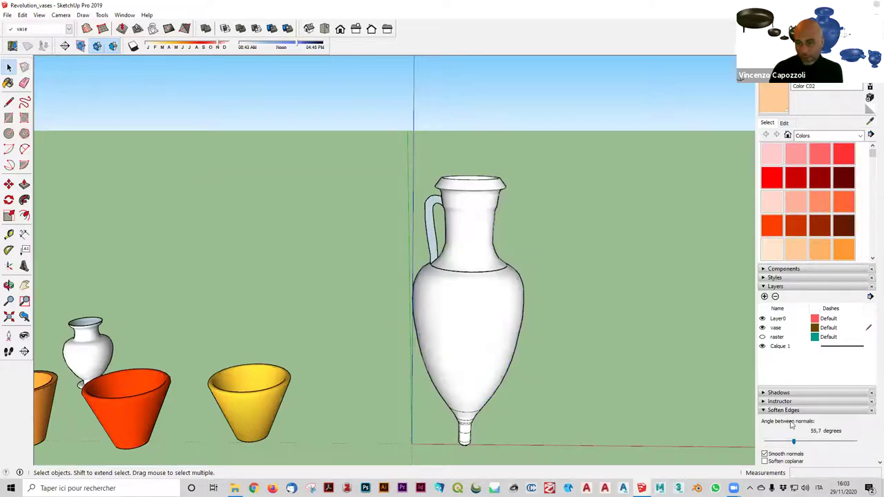
- Examine the smoothed amphora and its flat handle face from several directions
click(462, 243)
click(620, 256)
middle_drag(619, 255, 467, 468)
scroll(553, 269, down, 3)
middle_drag(569, 260, 325, 285)
middle_drag(568, 293, 407, 270)
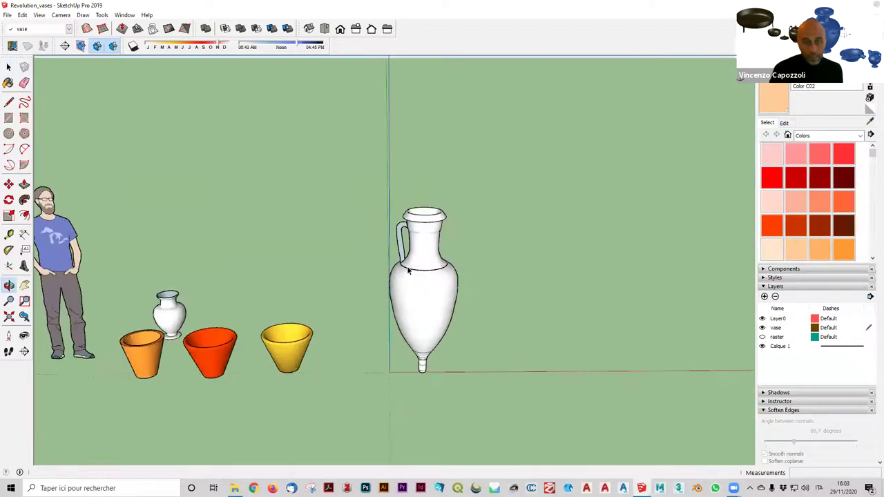
key(space)
scroll(407, 269, up, 2)
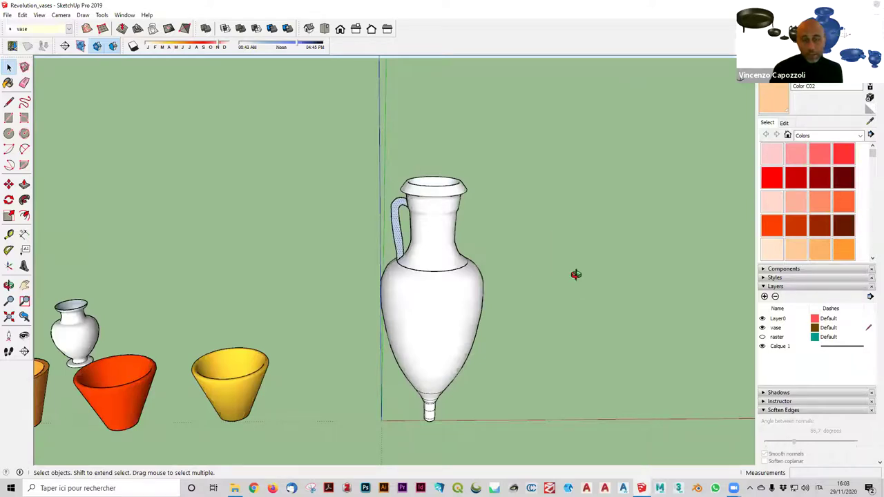
middle_drag(574, 274, 522, 256)
middle_drag(653, 288, 757, 285)
middle_drag(622, 294, 384, 315)
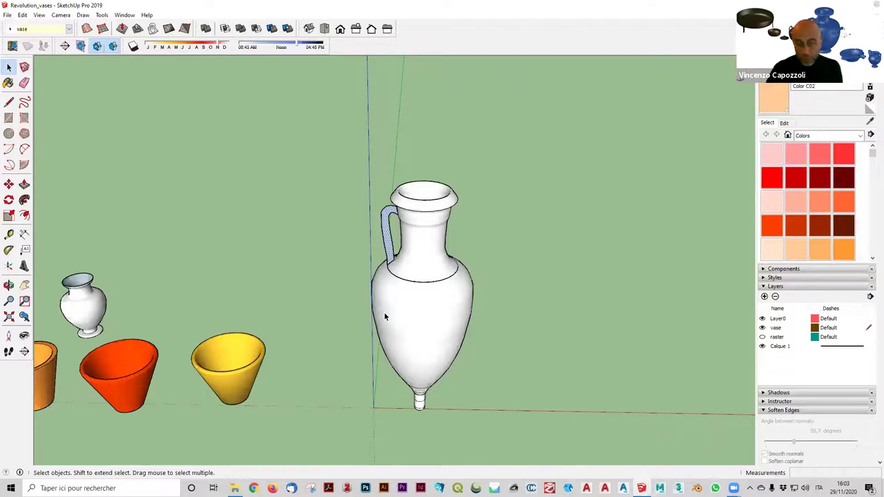
middle_drag(546, 307, 442, 315)
- Try to sweep the handle face with Follow Me along the shoulder edge segments on both sides of its lower end
scroll(423, 229, up, 3)
scroll(423, 228, up, 3)
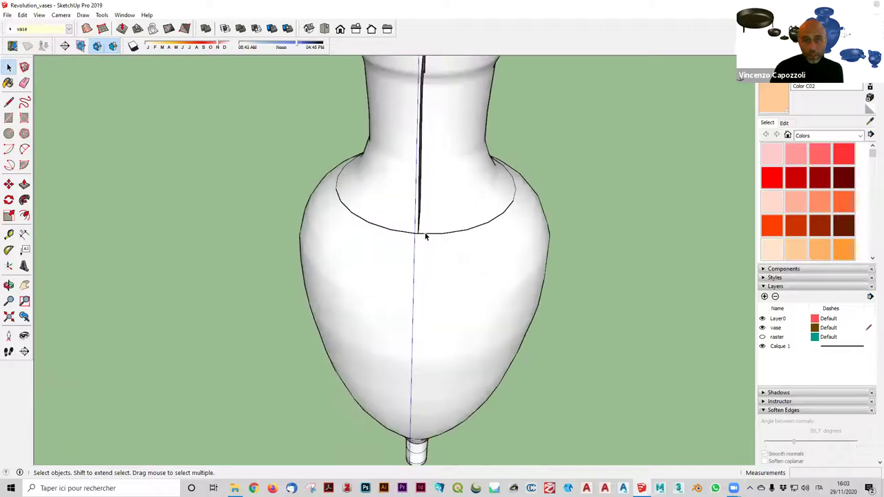
scroll(423, 239, up, 2)
click(423, 230)
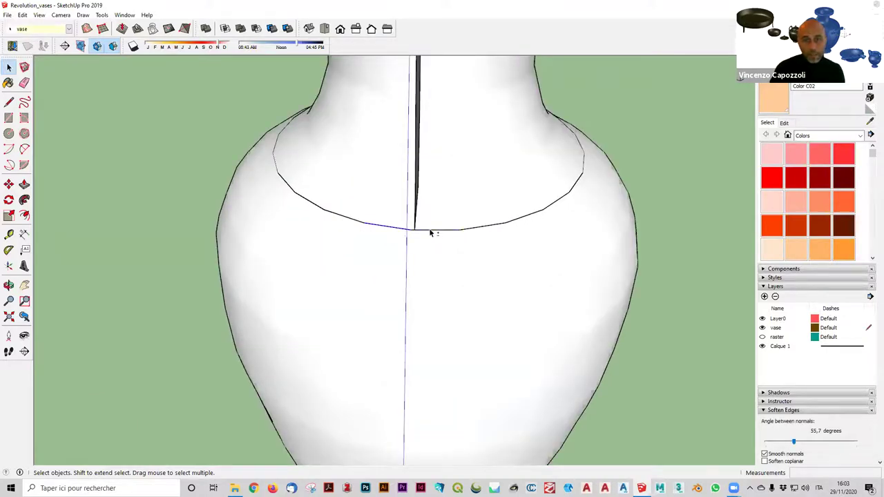
middle_drag(388, 325, 365, 335)
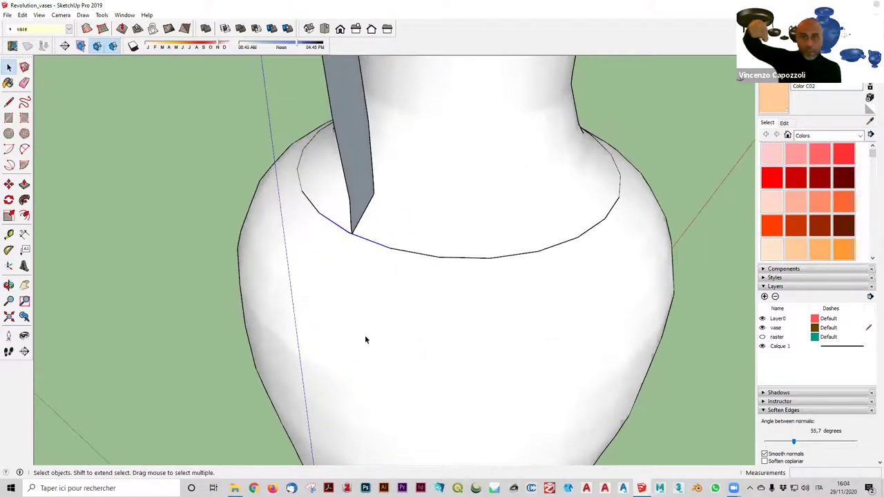
click(25, 200)
mouse_move(366, 138)
mouse_down()
mouse_move(356, 134)
mouse_move(349, 157)
mouse_up()
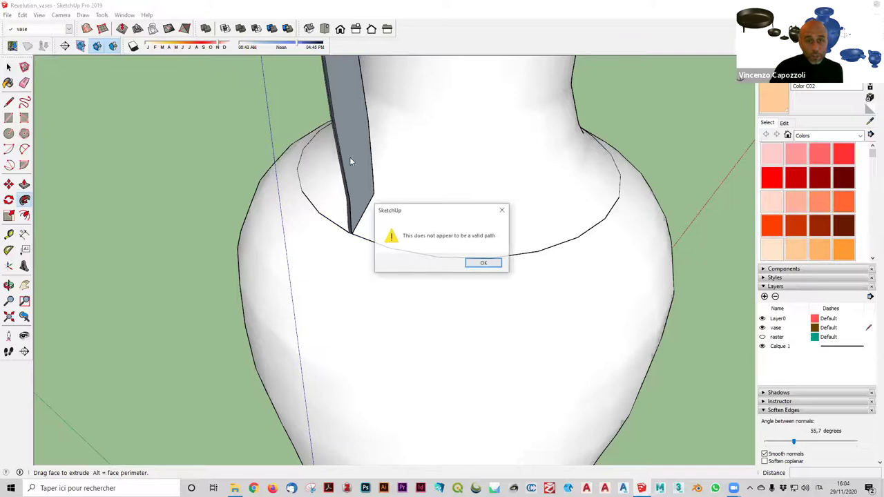
click(483, 265)
- Extrude the handle face with Follow Me along the single shoulder edge segment next to its lower end
middle_drag(371, 280, 400, 247)
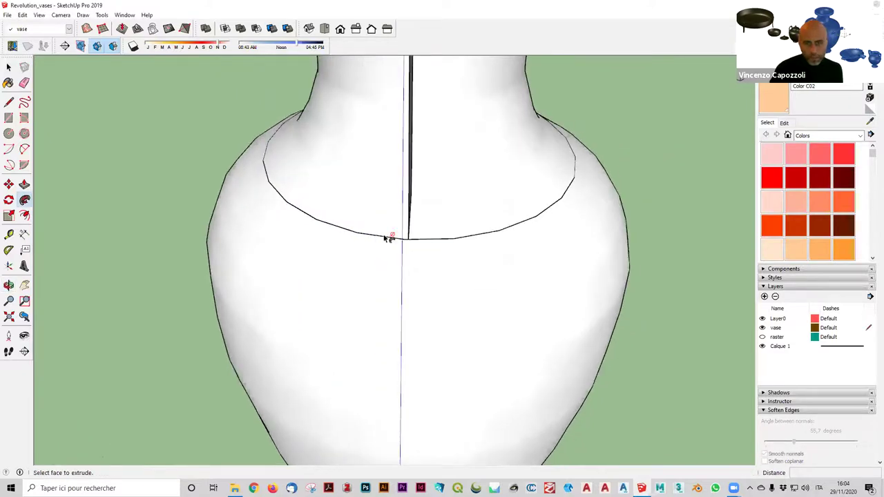
click(432, 241)
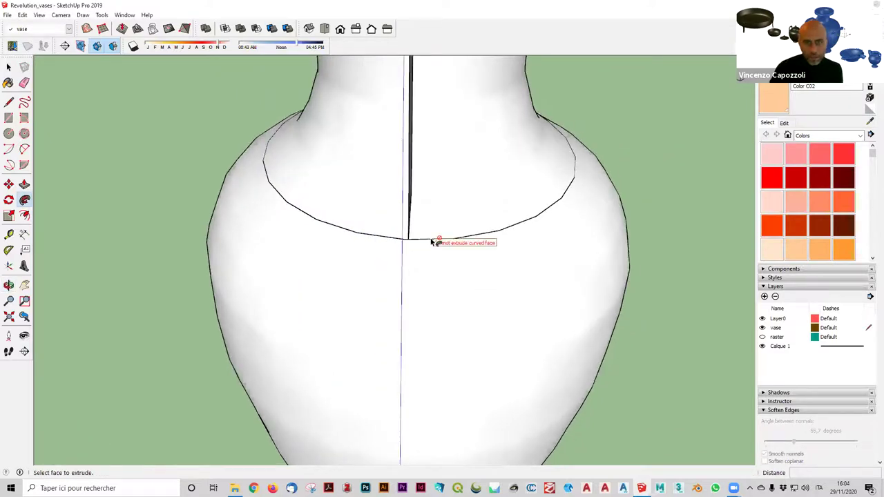
click(8, 67)
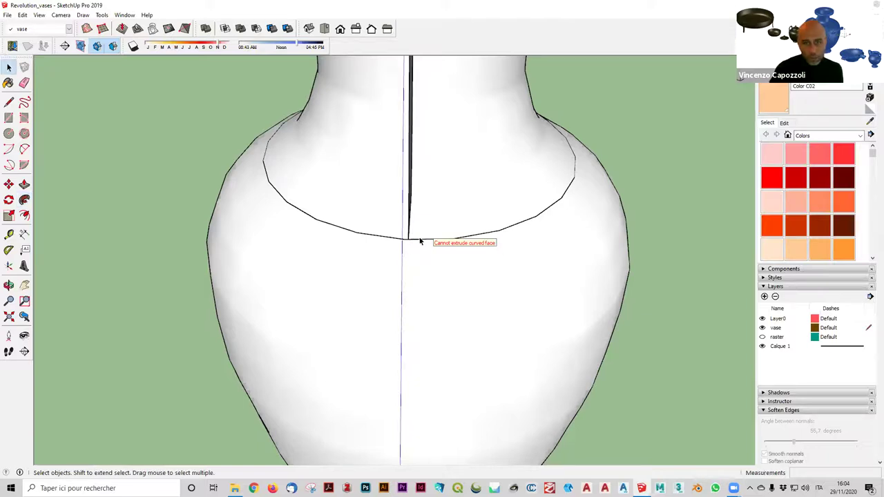
click(421, 241)
click(424, 238)
middle_drag(301, 248, 263, 232)
scroll(141, 177, down, 2)
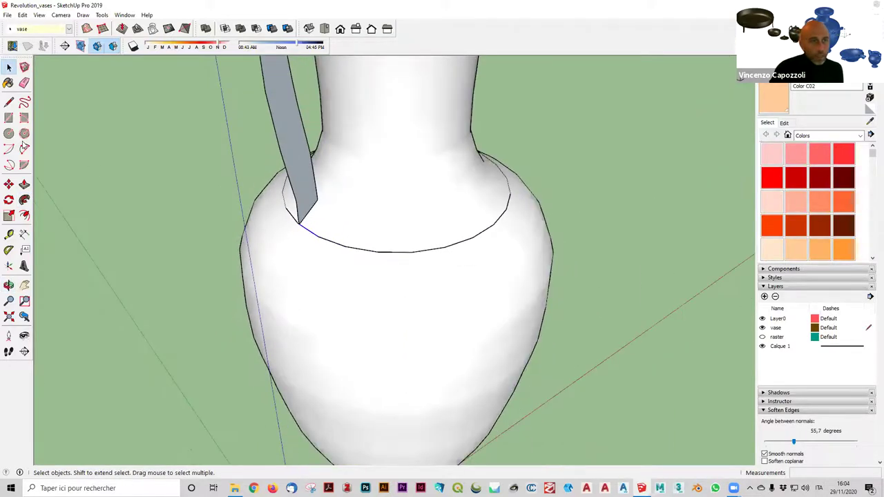
click(24, 199)
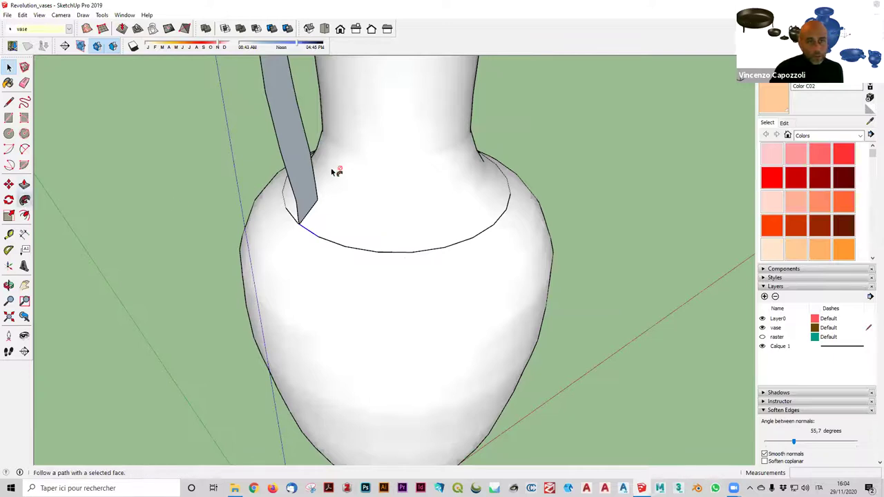
click(310, 176)
middle_drag(315, 182, 529, 207)
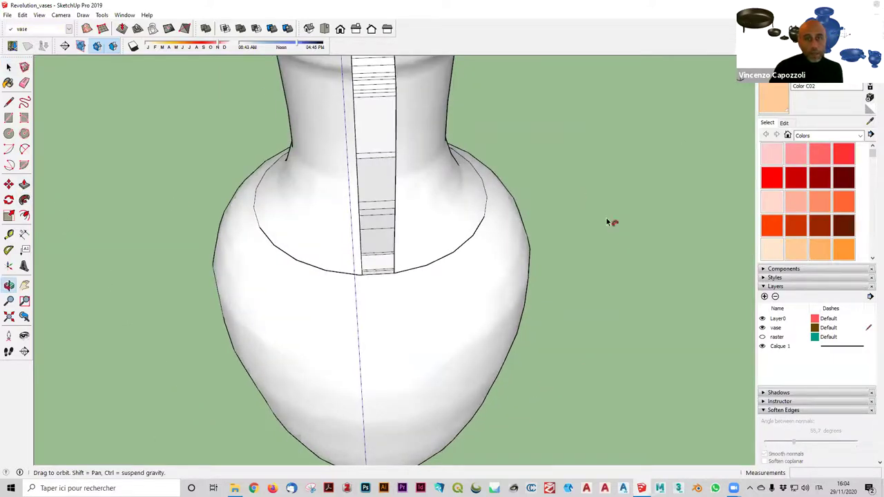
- Examine the extruded handle's thickness and its joints with the amphora's neck and shoulder from both sides
scroll(477, 316, down, 3)
middle_drag(508, 296, 293, 97)
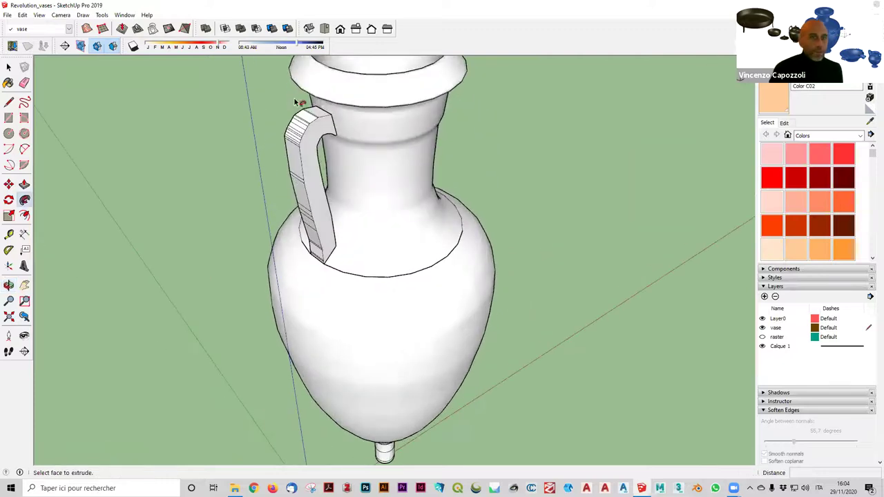
scroll(314, 156, up, 2)
middle_drag(315, 155, 432, 374)
middle_drag(422, 207, 514, 240)
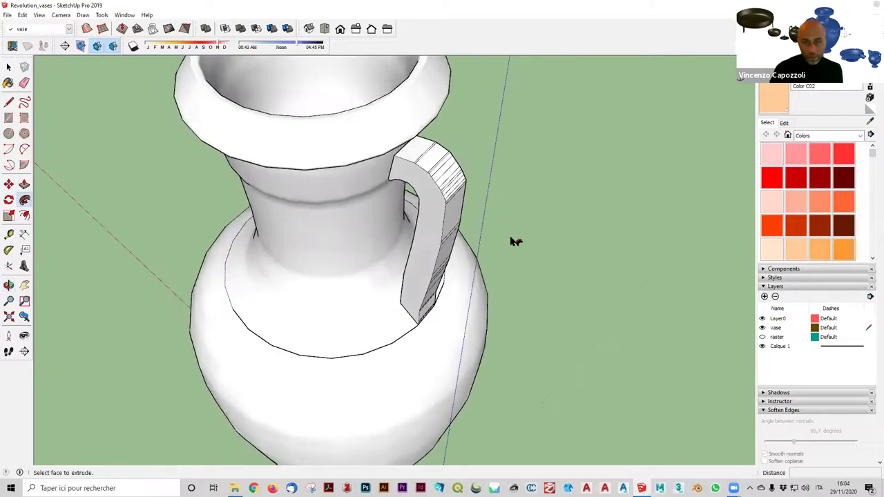
scroll(502, 253, down, 2)
scroll(500, 251, up, 3)
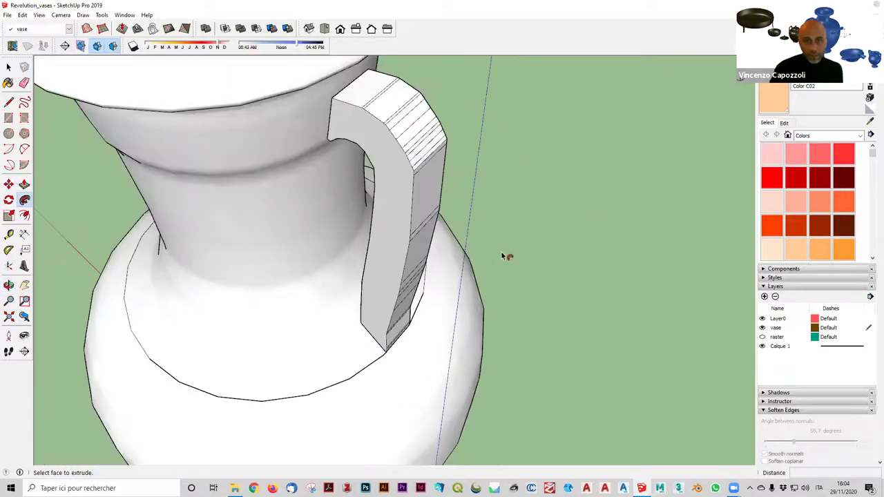
scroll(501, 251, down, 2)
- Check the extruded handle's faces by selecting them and undo its Follow Me extrusion
click(8, 67)
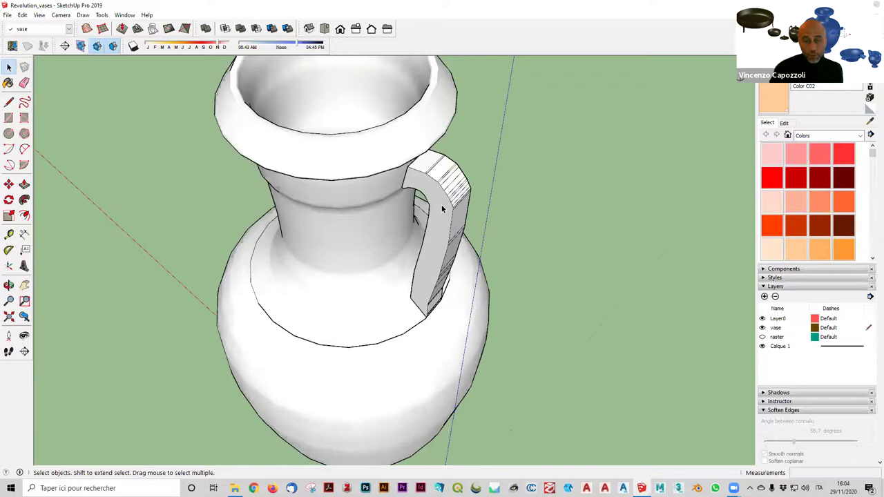
triple_click(441, 208)
click(459, 219)
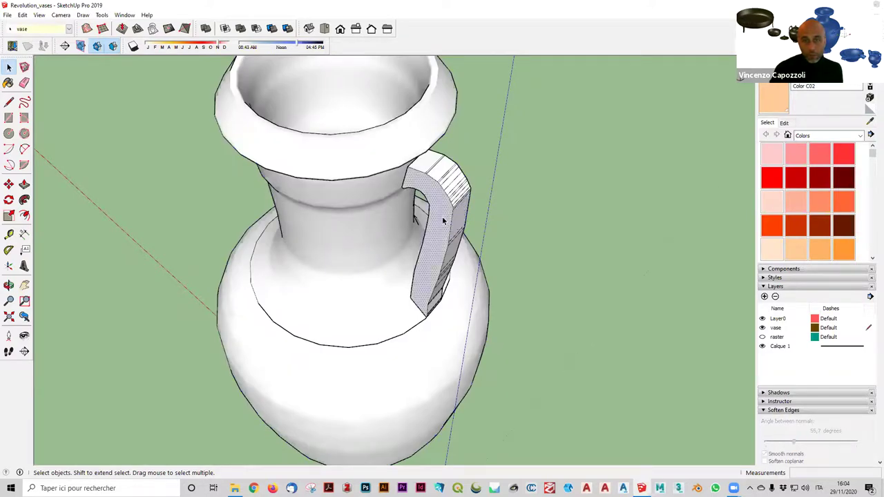
mouse_move(452, 219)
middle_down()
mouse_move(125, 202)
mouse_move(246, 156)
mouse_move(258, 220)
mouse_move(236, 169)
mouse_move(238, 178)
mouse_move(336, 162)
mouse_move(317, 178)
middle_up()
key(ctrl+z)
click(263, 156)
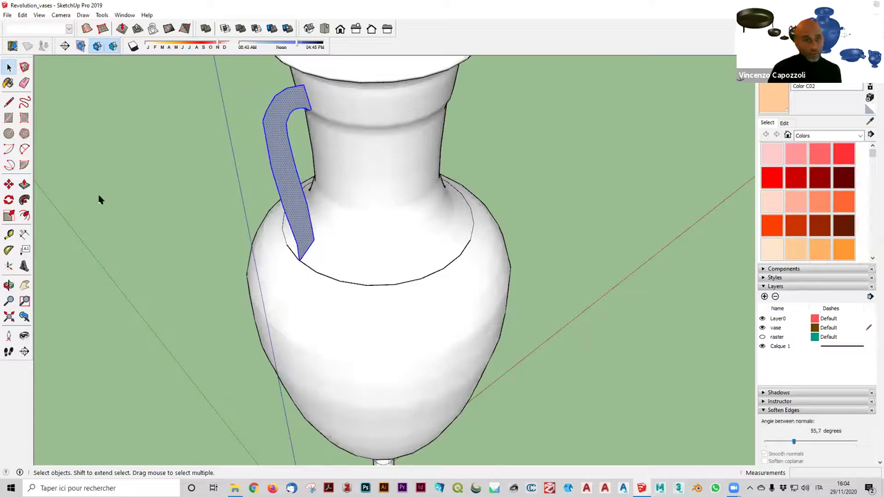
click(8, 184)
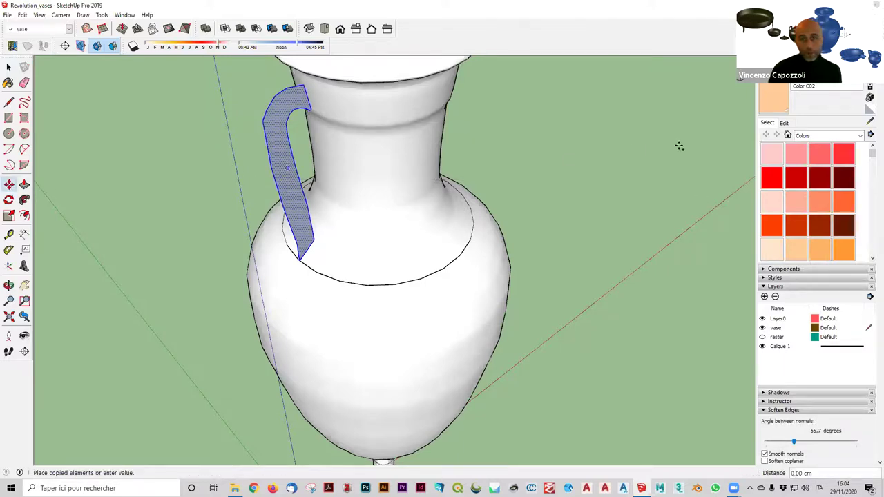
middle_drag(582, 89, 509, 182)
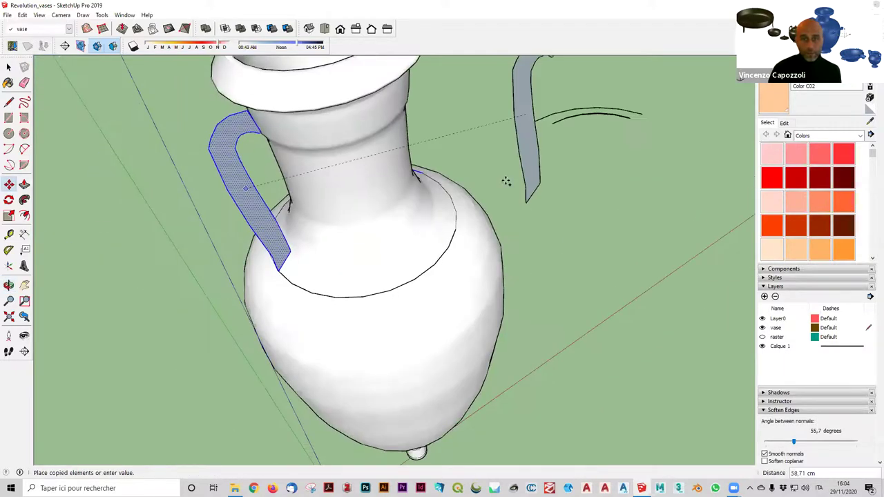
key(Escape)
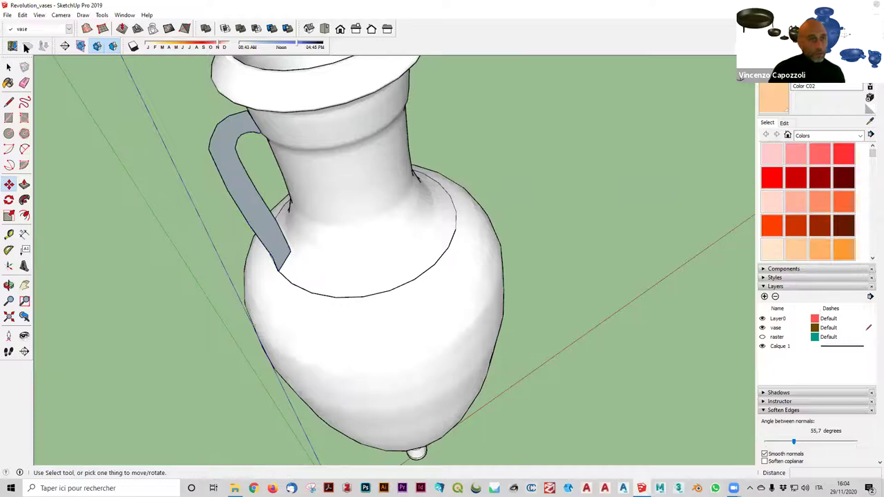
- Copy the flat handle face with its outline into the free space beside the amphora's neck, opposite the original handle
key(space)
middle_drag(224, 112, 183, 107)
click(525, 170)
key(m)
click(248, 102)
key(ctrl)
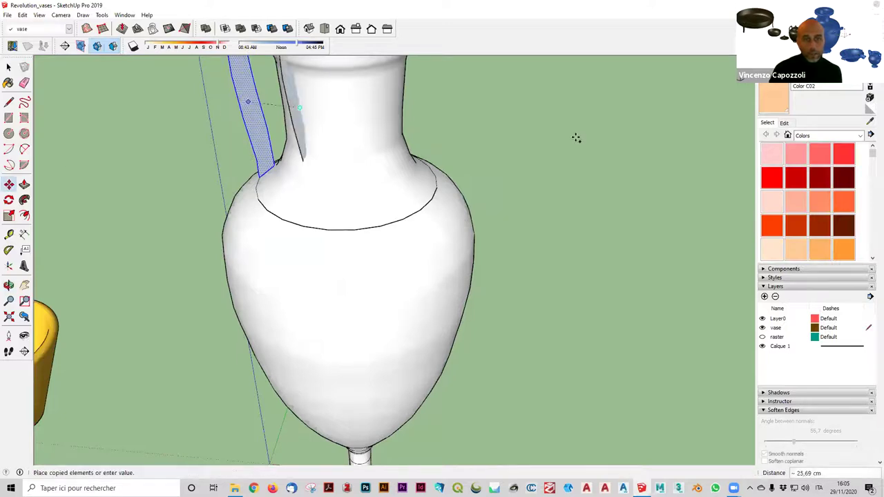
click(578, 116)
- Delete the original handle face attached to the amphora and undo the deletion
middle_drag(517, 174, 495, 194)
middle_drag(584, 181, 326, 87)
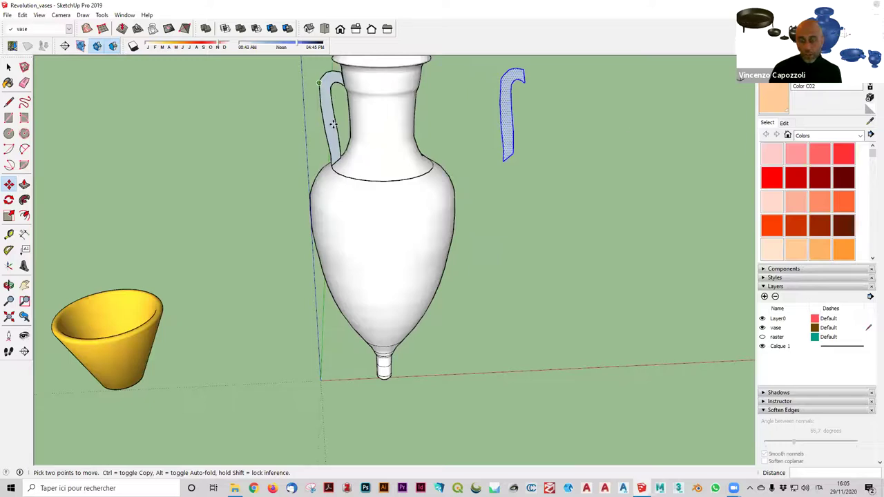
scroll(562, 158, up, 3)
middle_drag(562, 159, 429, 129)
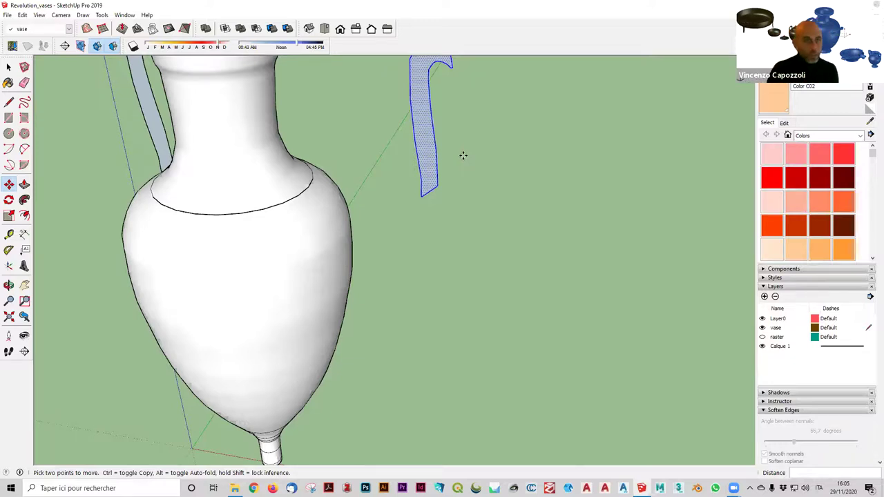
scroll(566, 207, down, 5)
scroll(635, 235, up, 2)
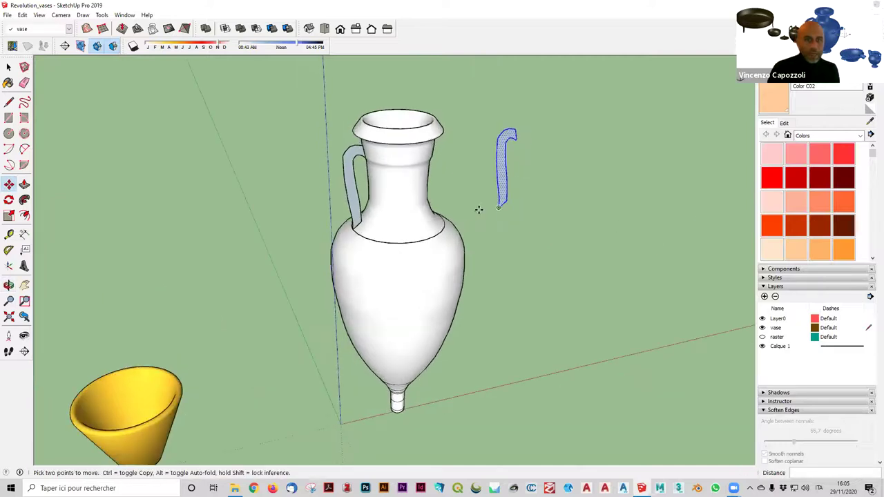
middle_drag(478, 209, 640, 256)
click(8, 67)
click(370, 214)
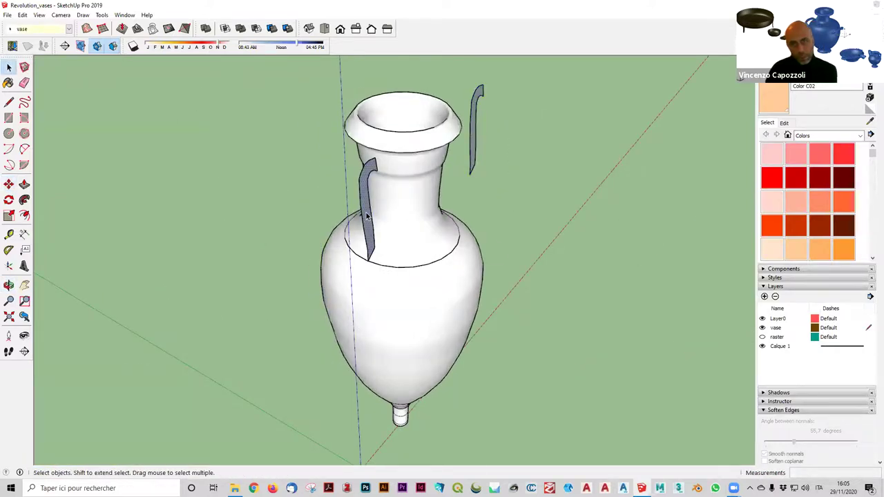
key(Delete)
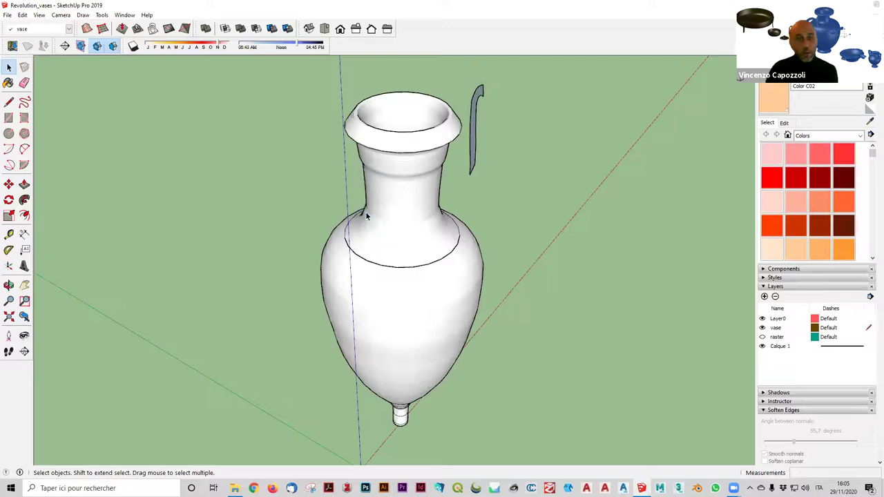
key(ctrl+z)
- Select the copied handle face together with its outline beside the amphora
middle_drag(466, 201, 291, 186)
middle_drag(664, 209, 175, 185)
middle_drag(417, 183, 523, 181)
scroll(522, 183, up, 2)
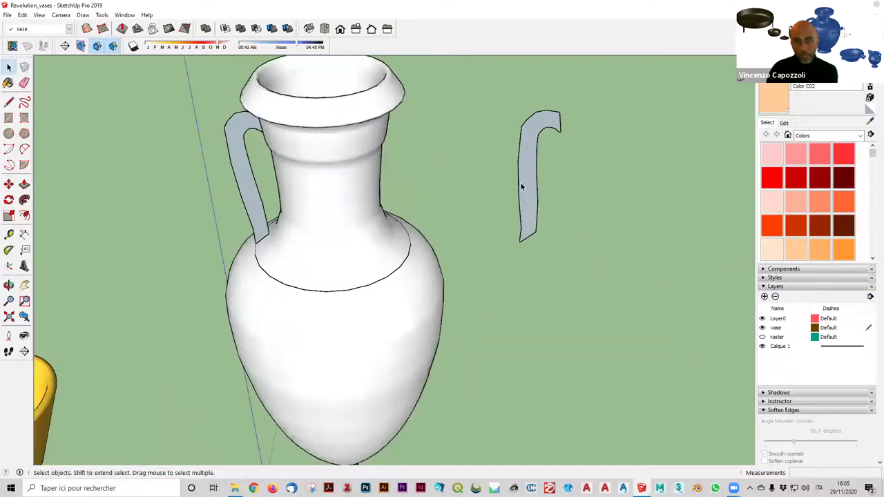
click(535, 194)
middle_drag(535, 194, 551, 395)
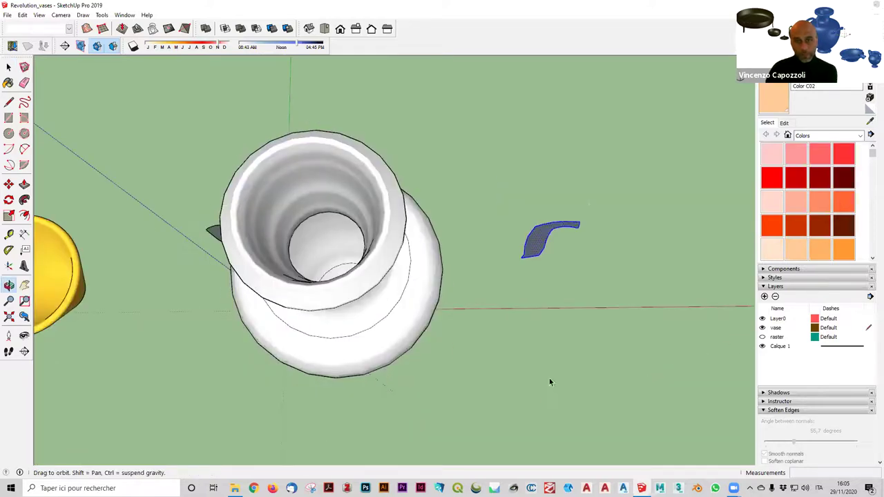